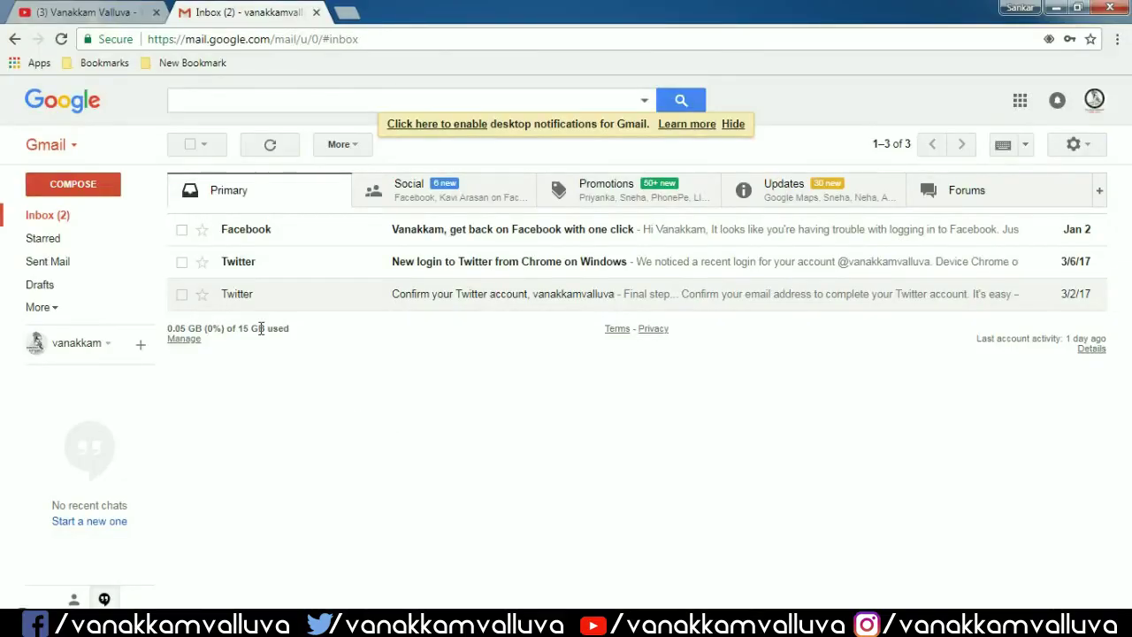
# - Open Google Contacts in a new tab from the Gmail app switcher
pyautogui.click(75, 147)
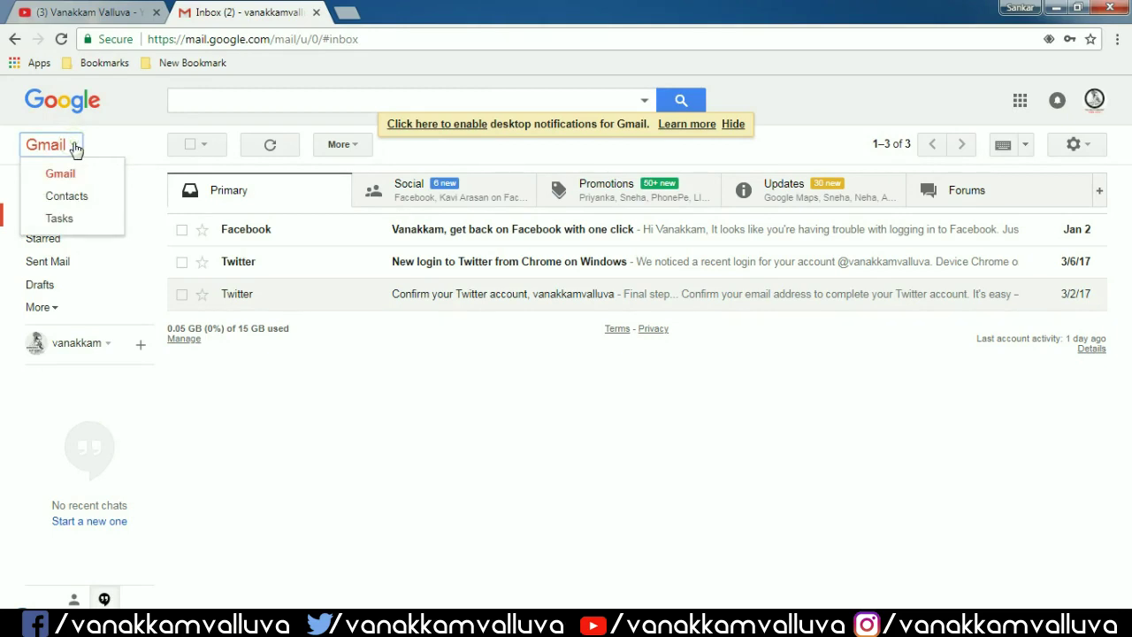
pyautogui.click(74, 195)
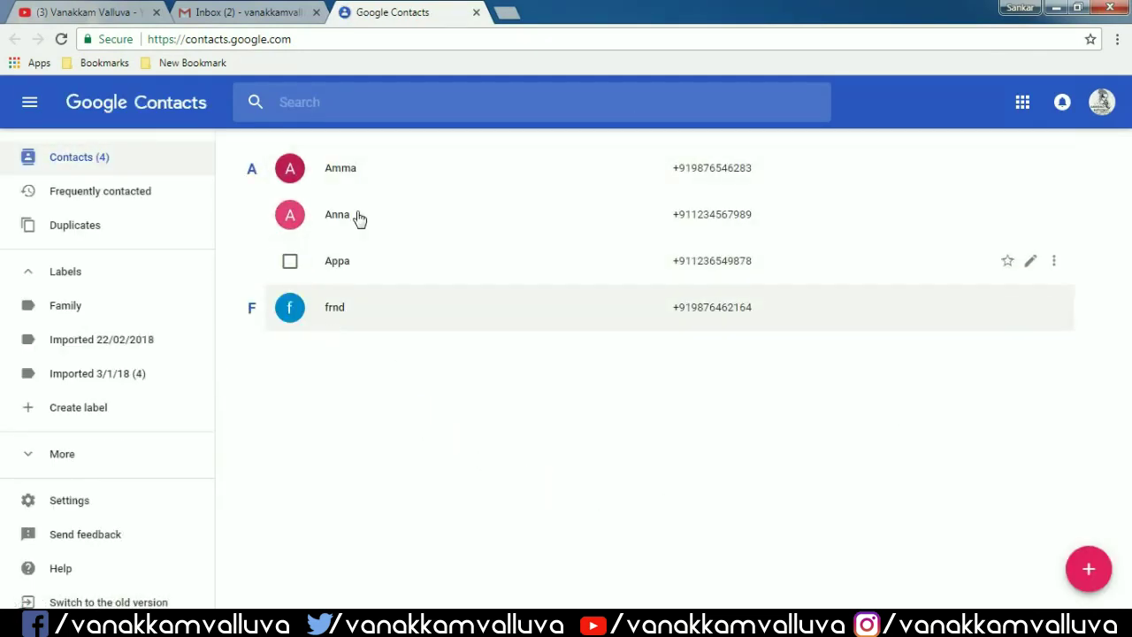
# - Start a new contact named 'my frnd' and set the uploaded circular logo as its photo
pyautogui.click(1086, 567)
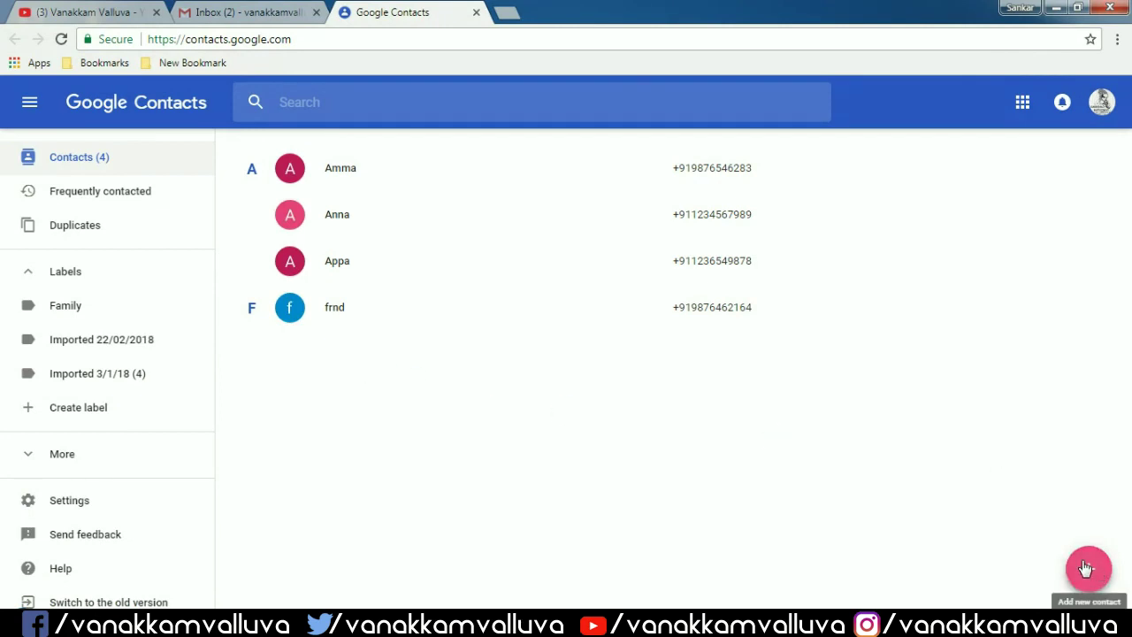
pyautogui.write('my frnd')
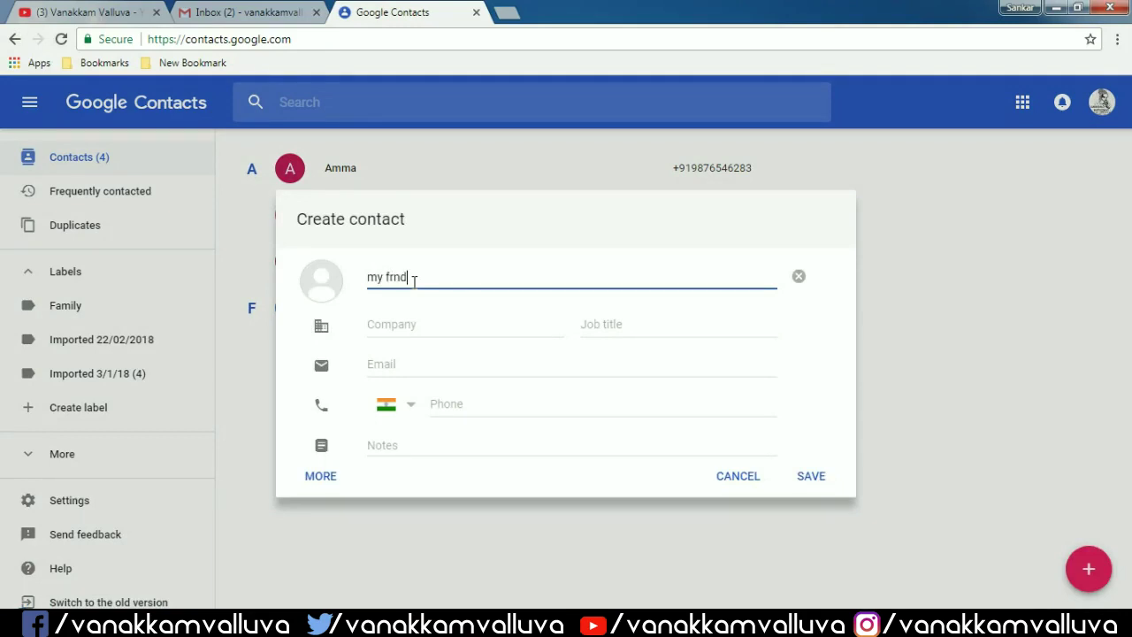
pyautogui.press('Tab')
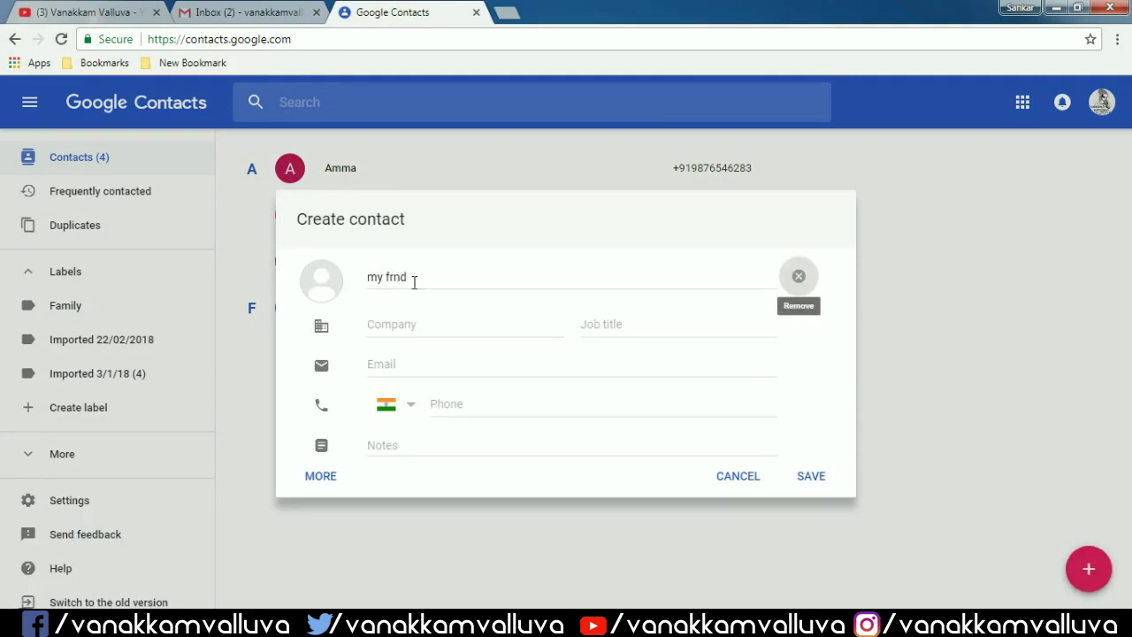
pyautogui.click(461, 324)
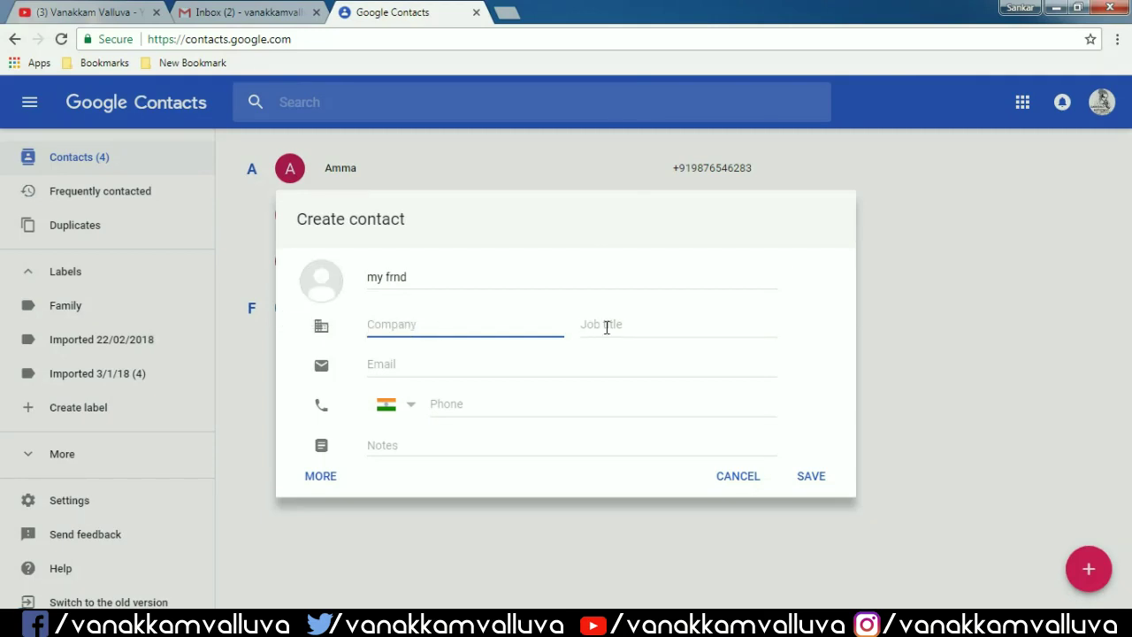
pyautogui.click(320, 279)
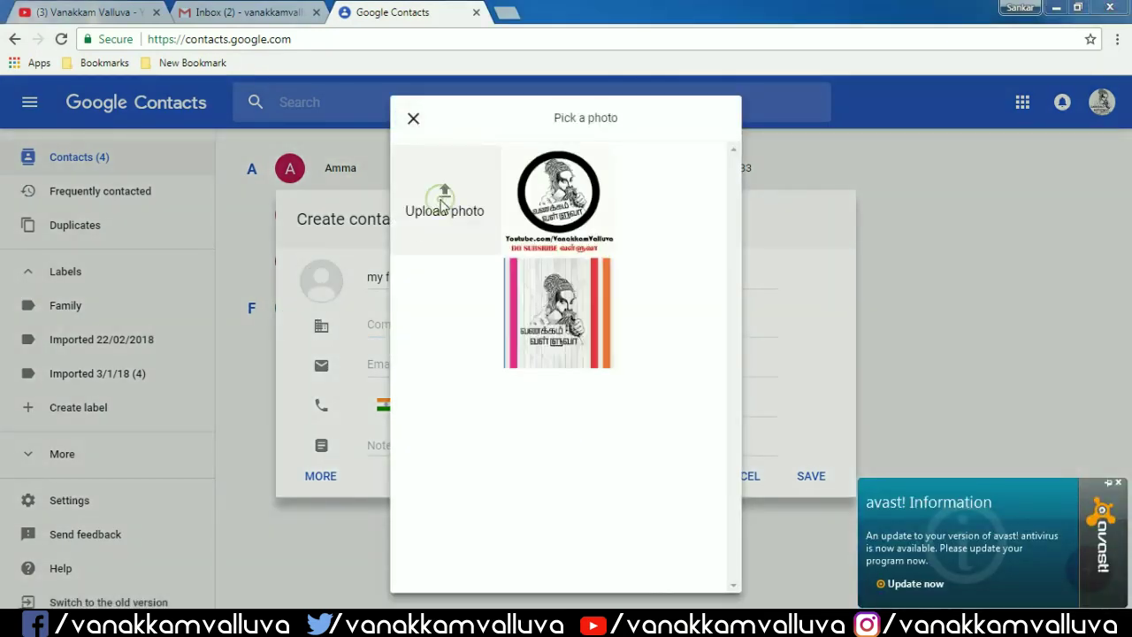
pyautogui.click(442, 207)
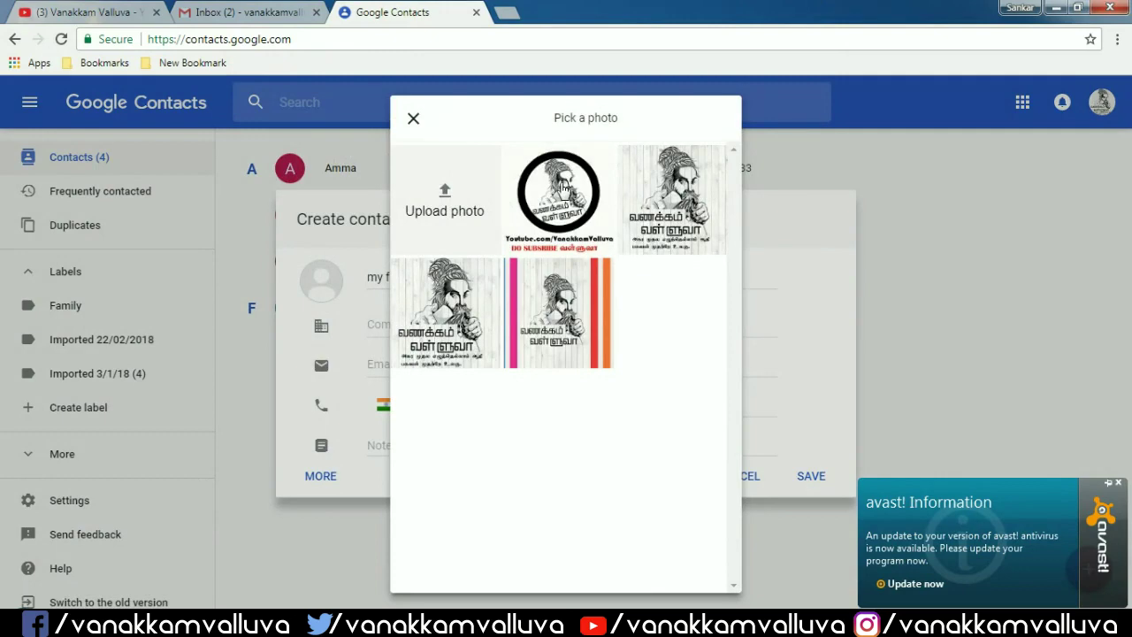
pyautogui.click(563, 188)
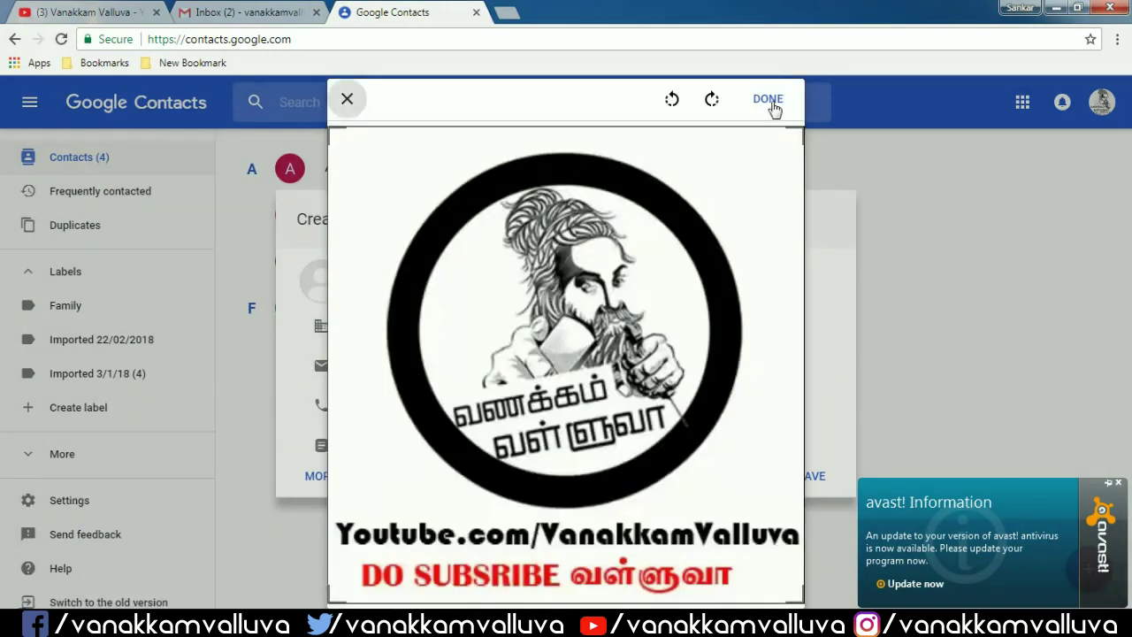
pyautogui.click(771, 102)
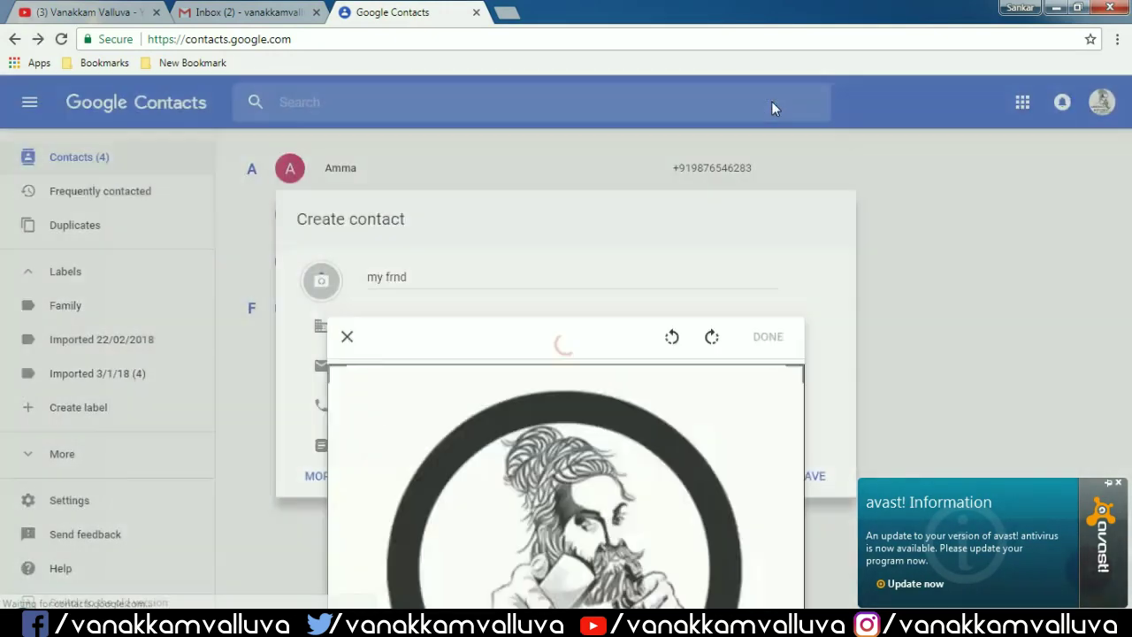
# - Enter the contact's phone number, removing the extra trailing digit
pyautogui.click(450, 329)
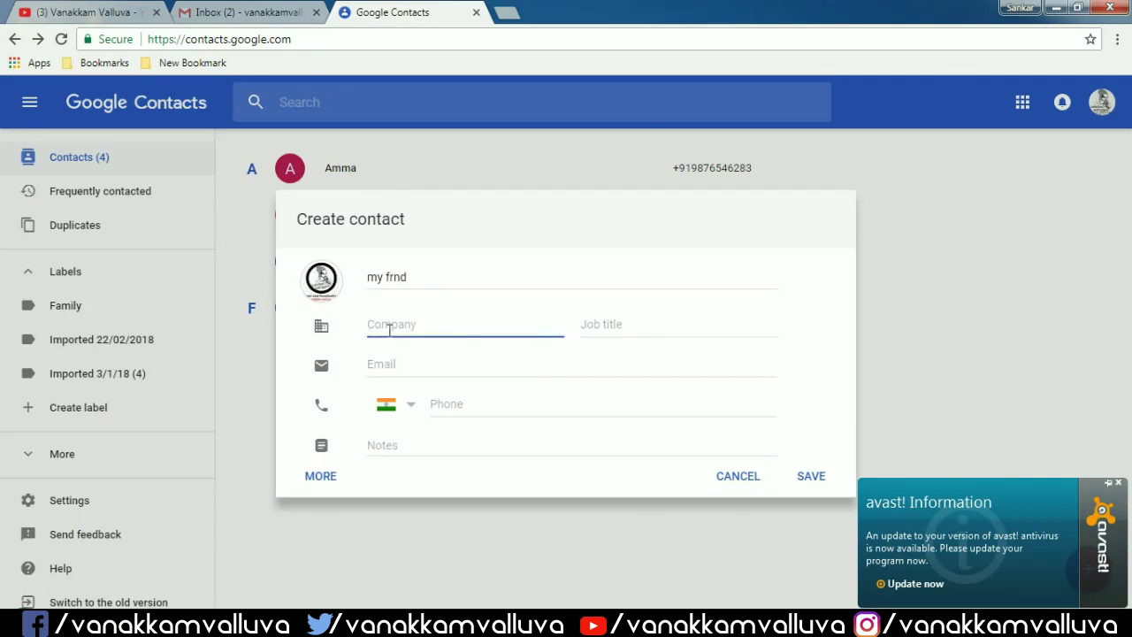
pyautogui.click(677, 327)
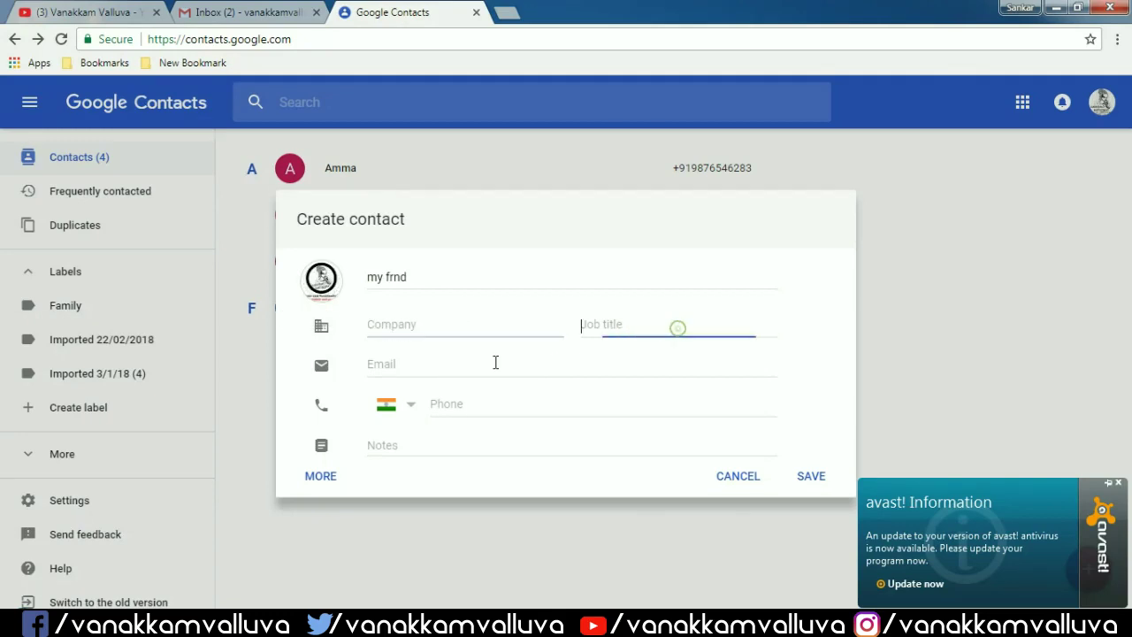
pyautogui.click(478, 404)
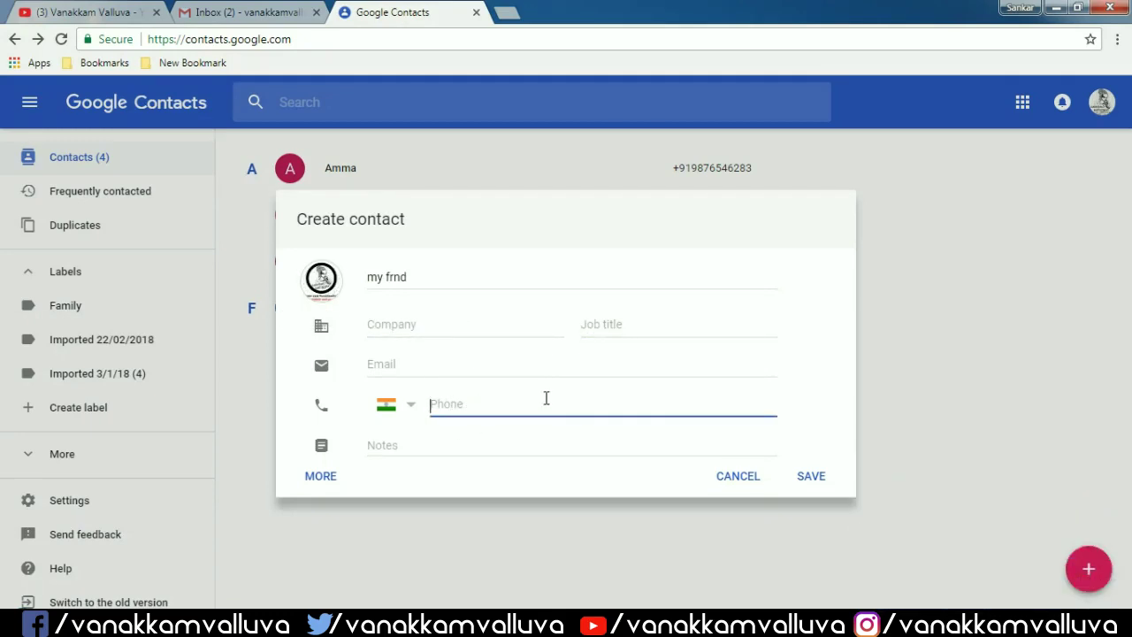
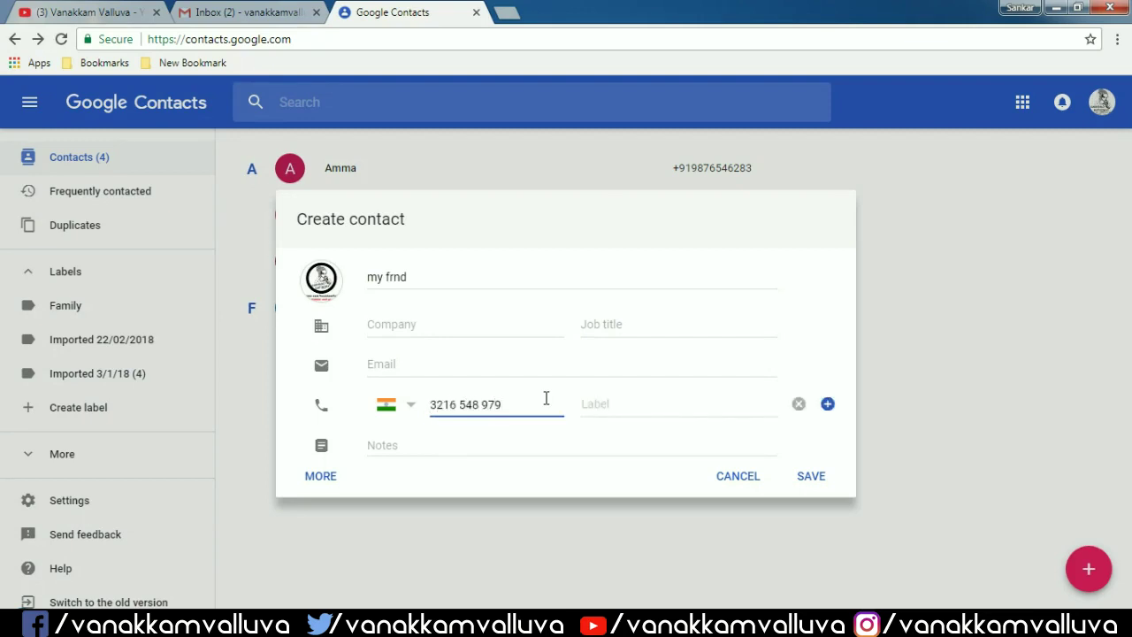
pyautogui.write('9')
pyautogui.press('BackSpace')
# - Add a Notes entry with the contact's Aadhaar number and save my frnd
pyautogui.click(323, 477)
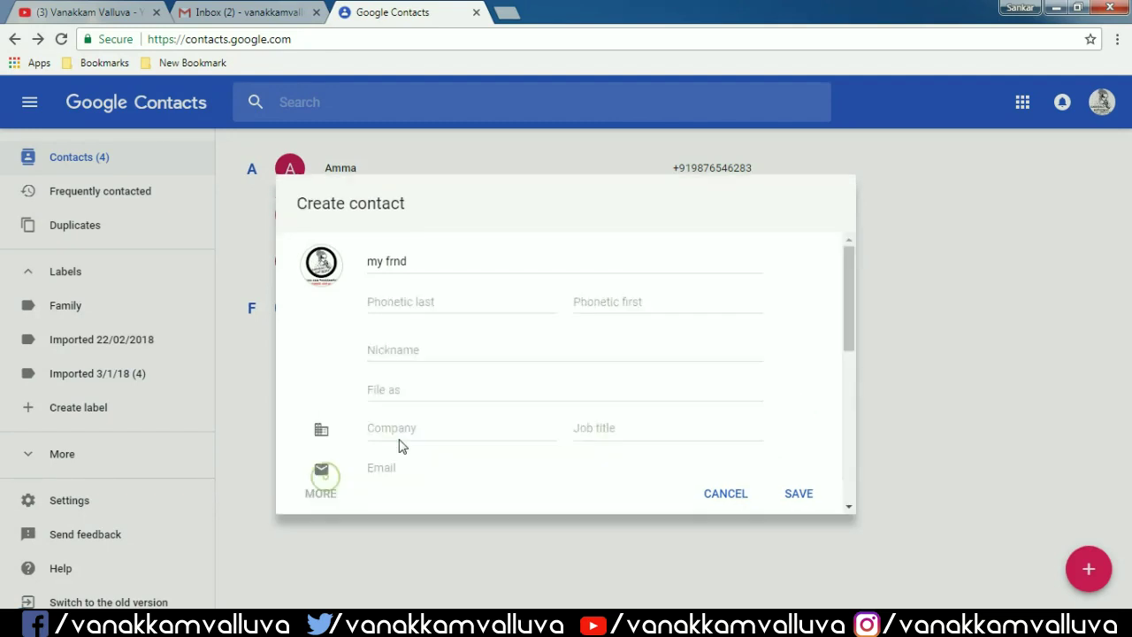
pyautogui.scroll(-1, 451, 378)
pyautogui.scroll(-1, 451, 378)
pyautogui.click(439, 386)
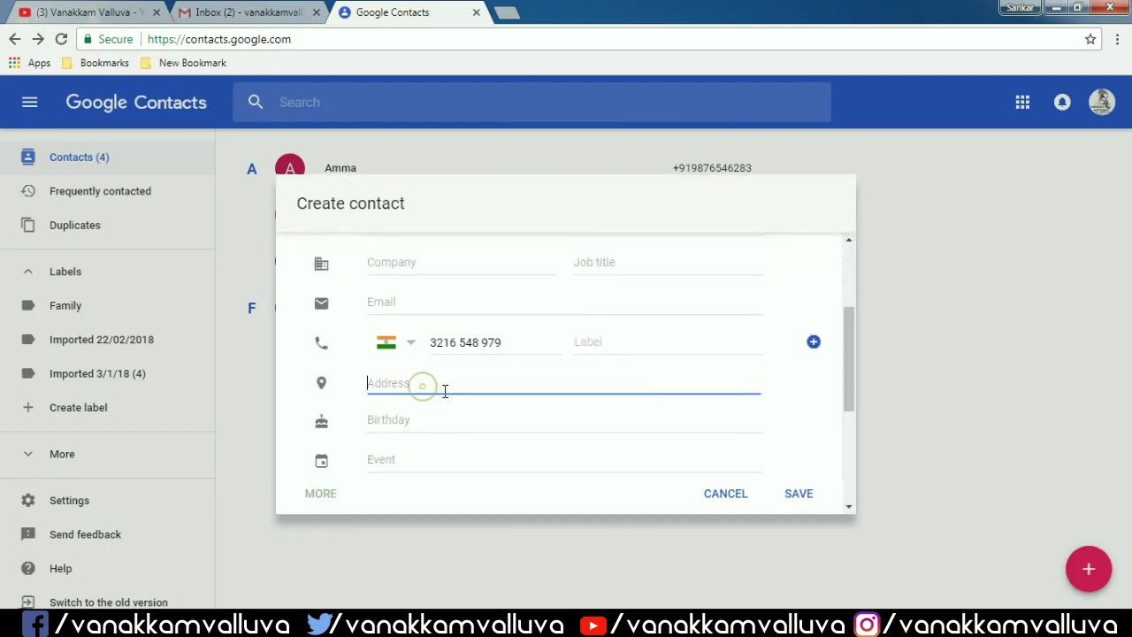
pyautogui.scroll(-1, 447, 376)
pyautogui.click(446, 337)
pyautogui.click(434, 379)
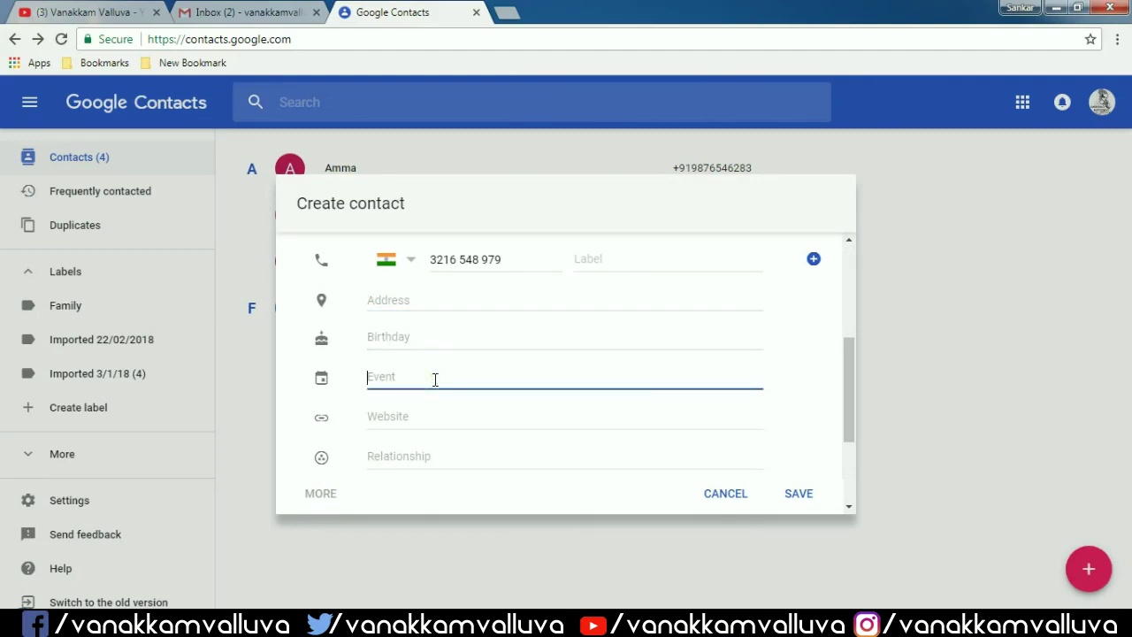
pyautogui.scroll(-1, 436, 379)
pyautogui.scroll(-1, 435, 380)
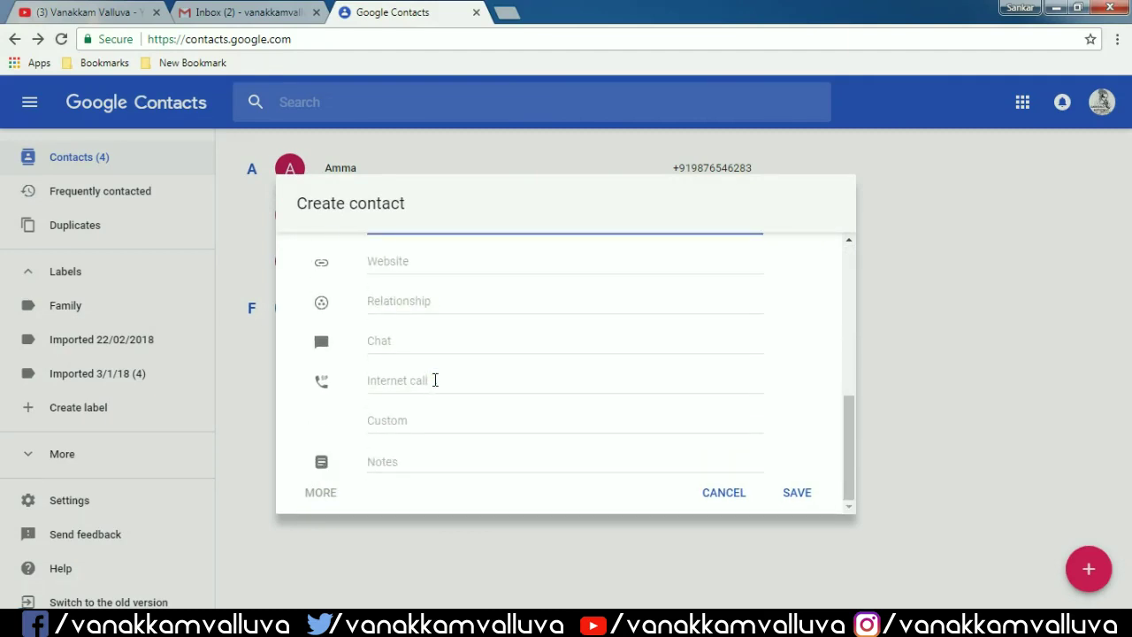
pyautogui.click(411, 467)
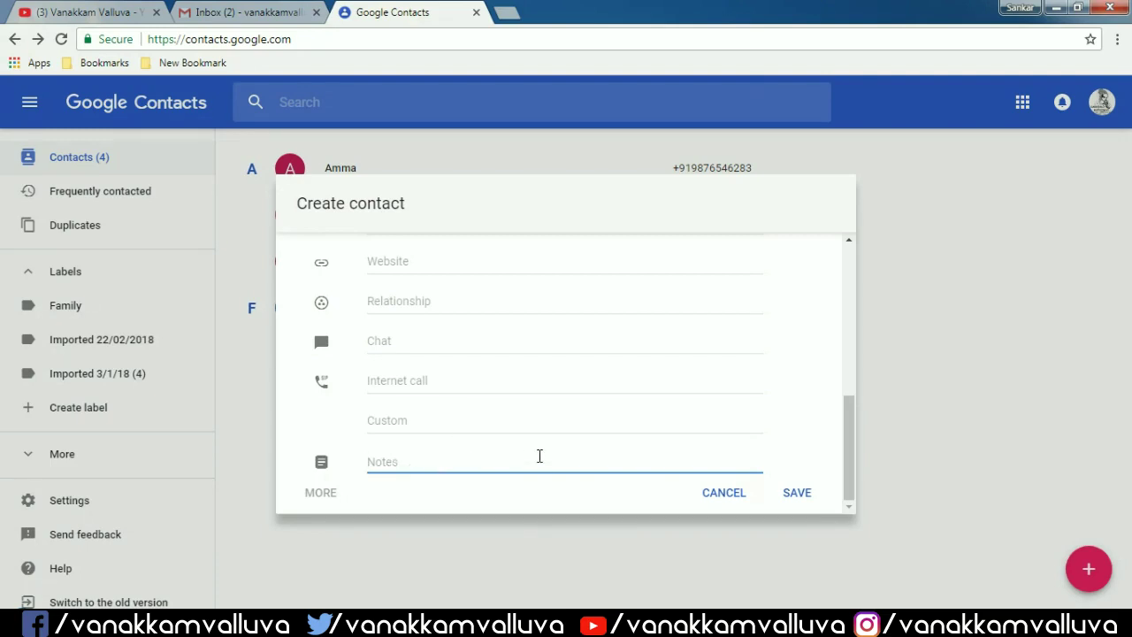
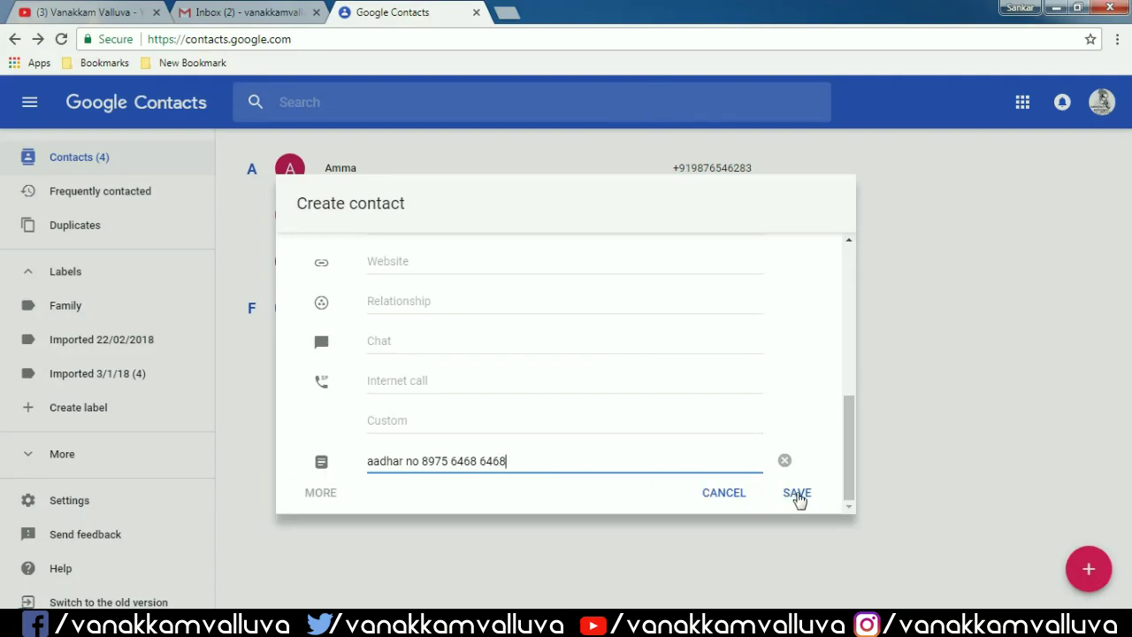
pyautogui.click(796, 495)
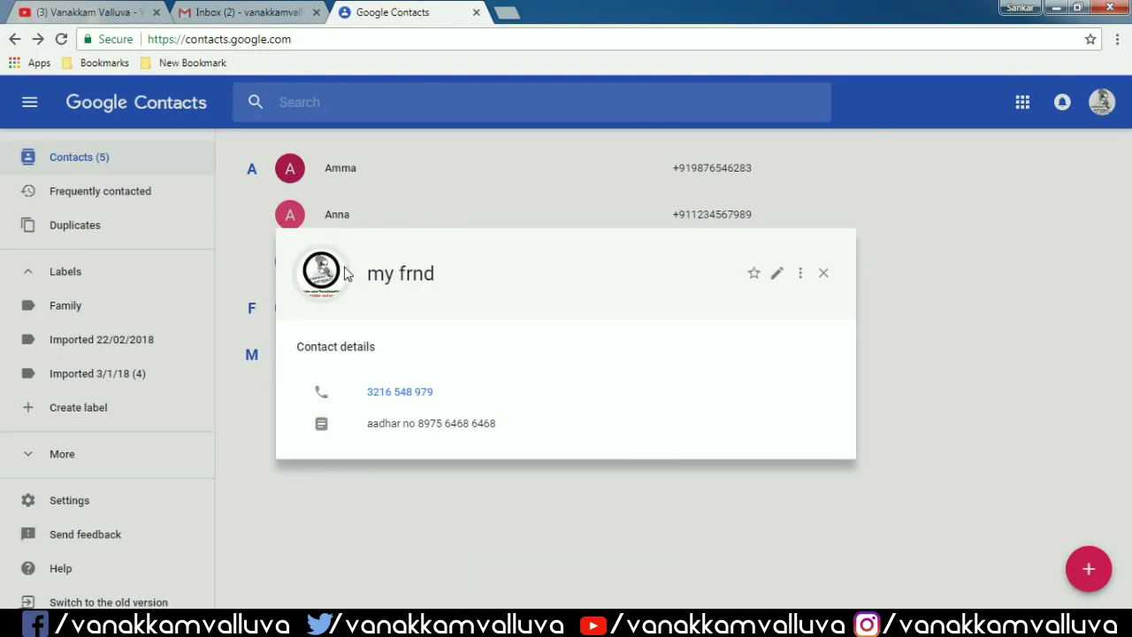
# - Close the my frnd card and switch to the old version of Contacts
pyautogui.click(820, 278)
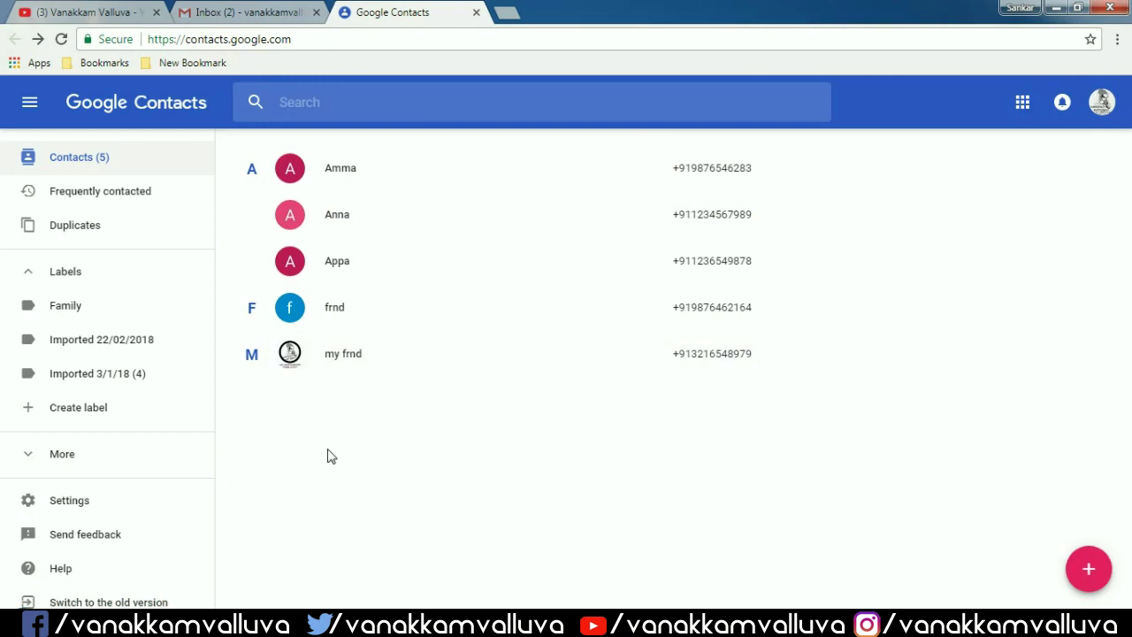
pyautogui.scroll(-1, 121, 600)
pyautogui.click(121, 594)
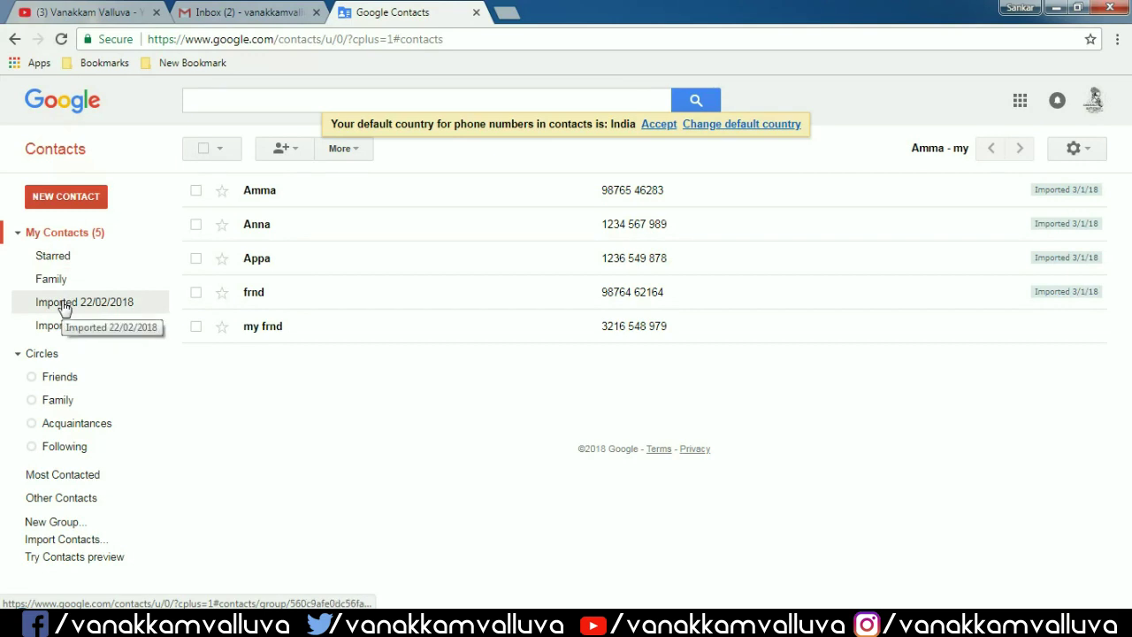
# - Move Amma and Anna from Imported 3/1/18 into the Family group and verify it
pyautogui.click(196, 191)
pyautogui.click(196, 224)
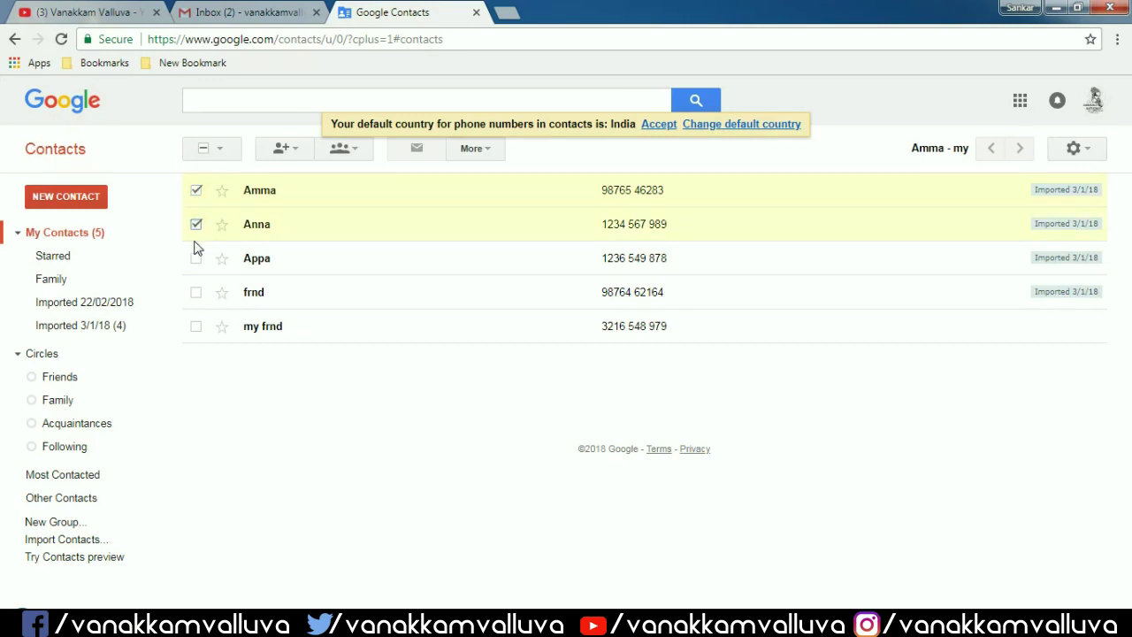
pyautogui.click(195, 258)
pyautogui.click(195, 257)
pyautogui.click(349, 149)
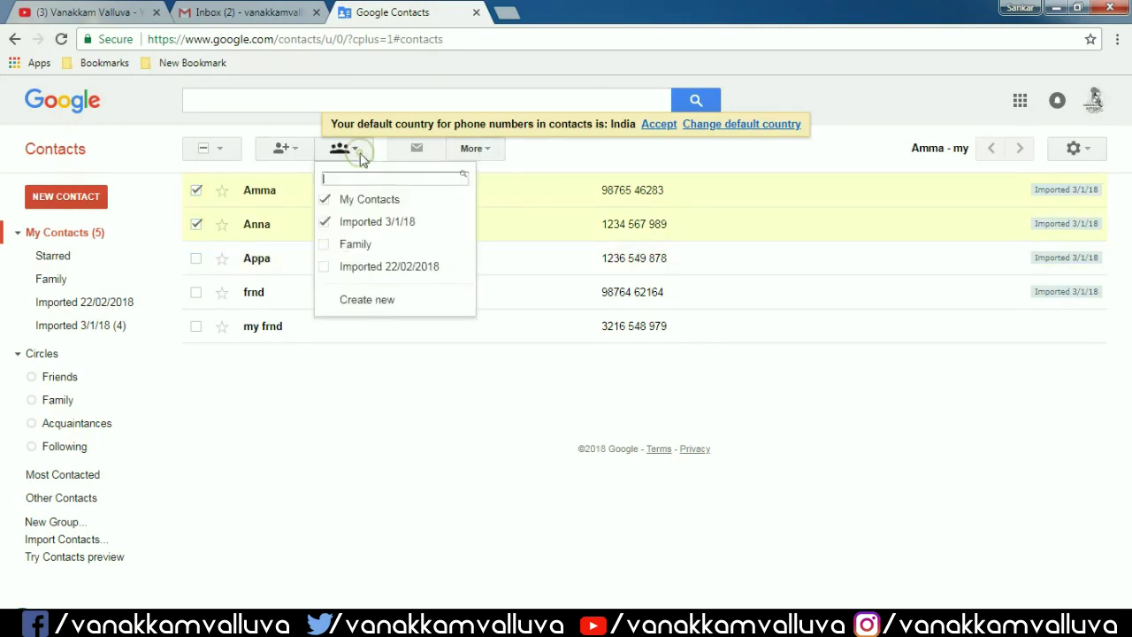
pyautogui.click(324, 247)
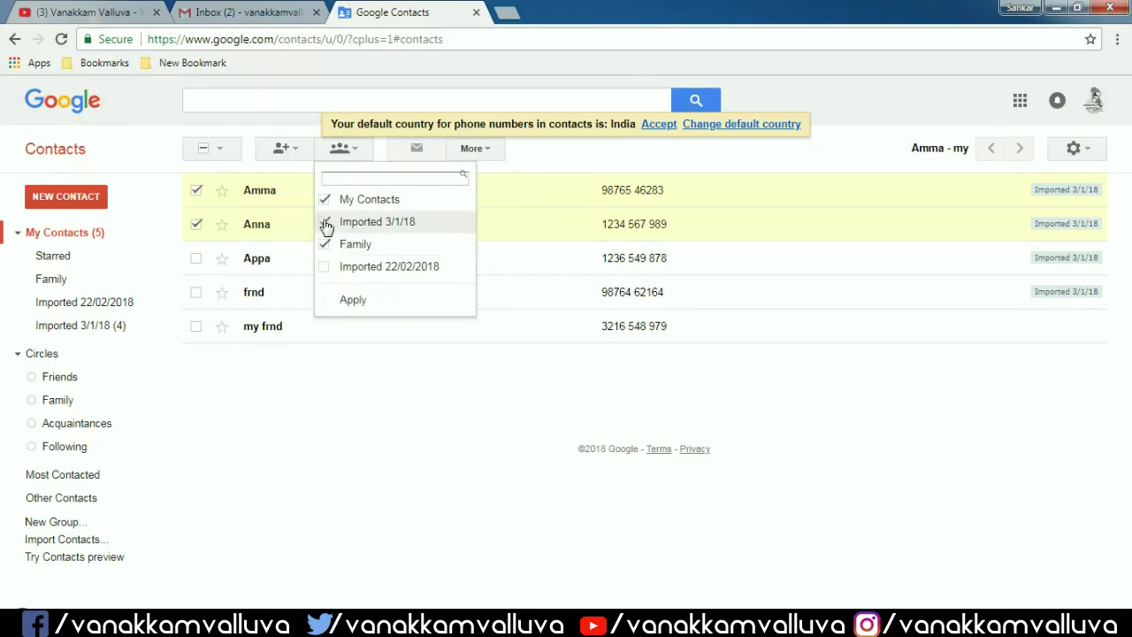
pyautogui.click(326, 200)
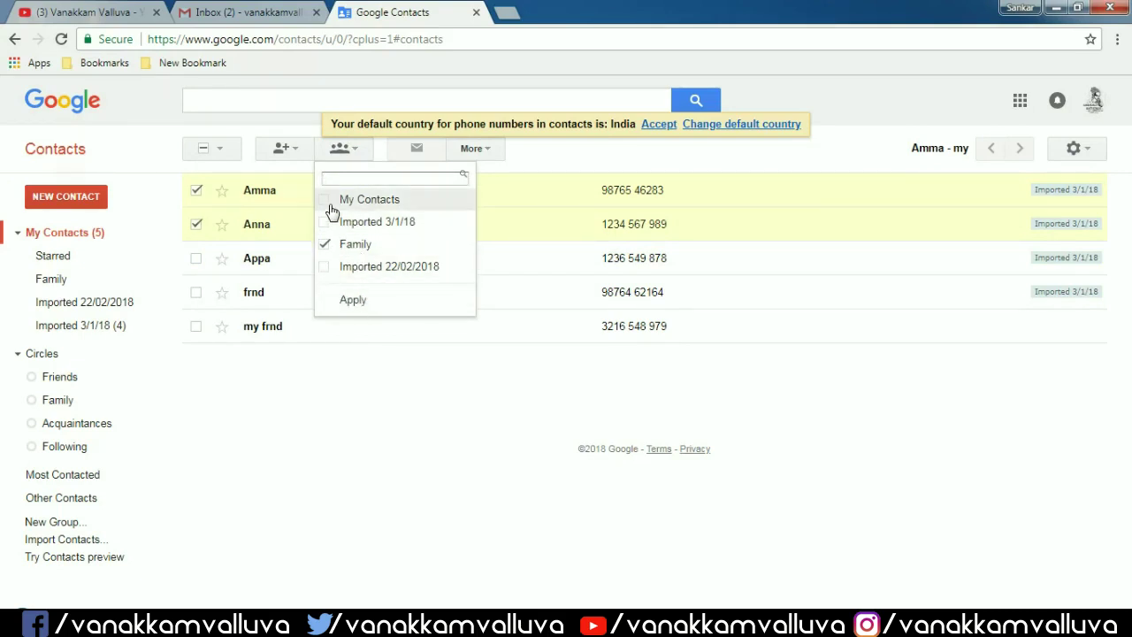
pyautogui.click(371, 304)
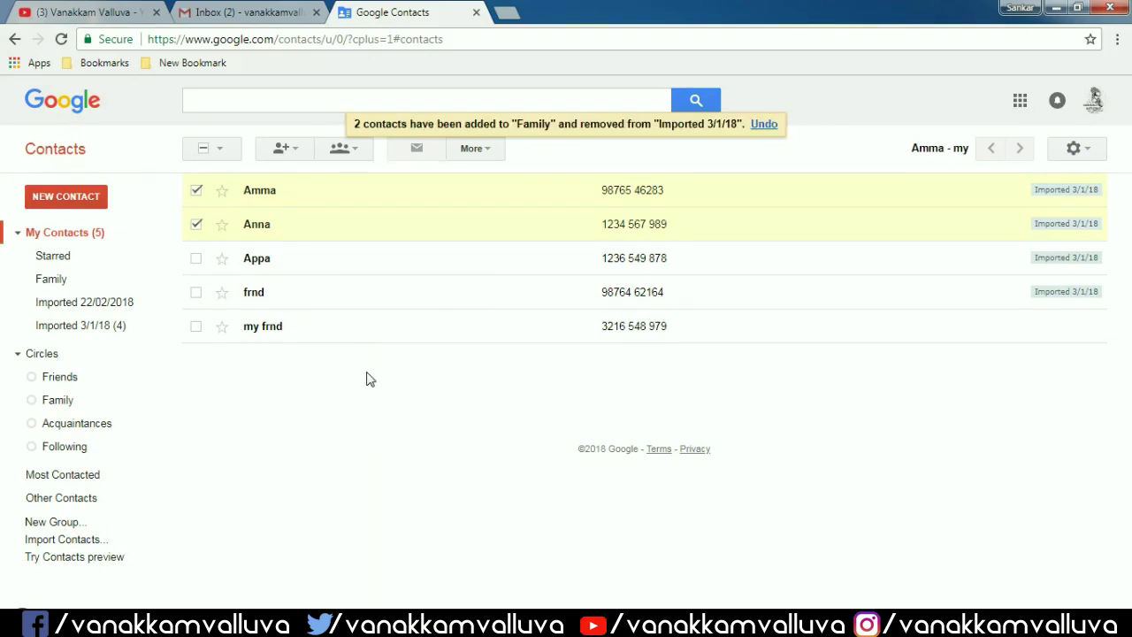
pyautogui.click(99, 280)
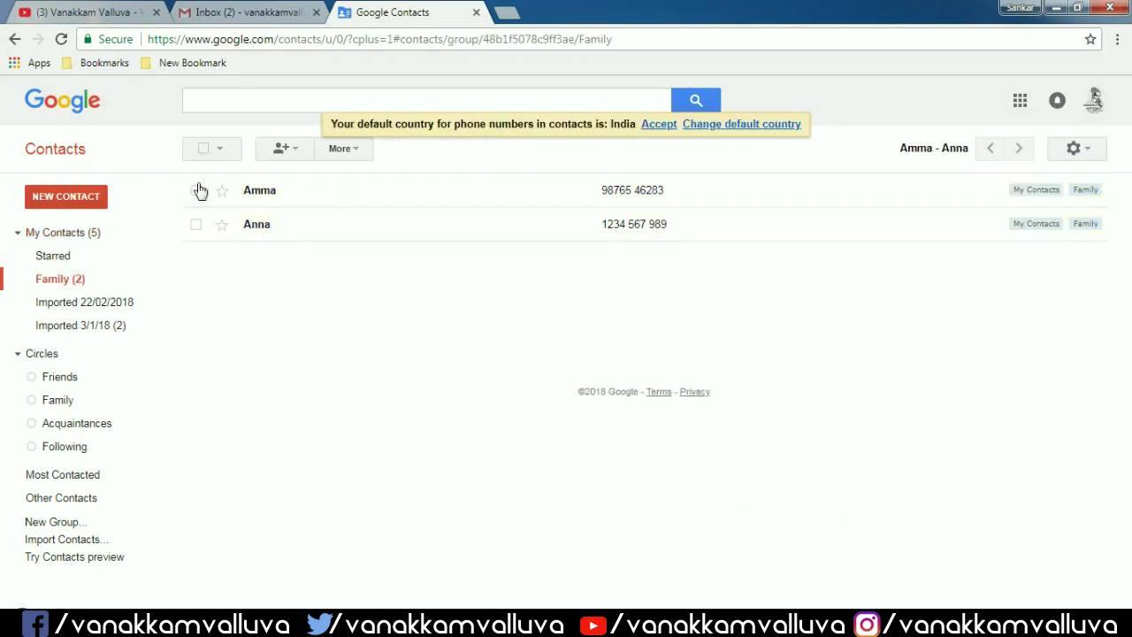
pyautogui.click(89, 237)
# - Select the frnd and my frnd contacts in My Contacts
pyautogui.click(196, 224)
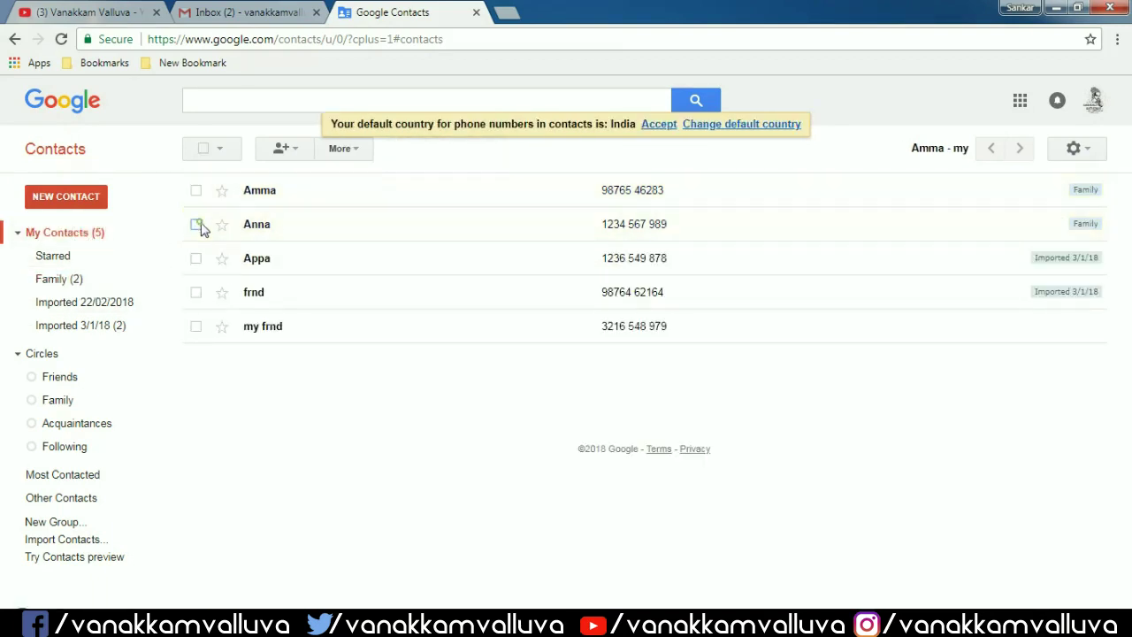
pyautogui.click(197, 326)
pyautogui.click(196, 292)
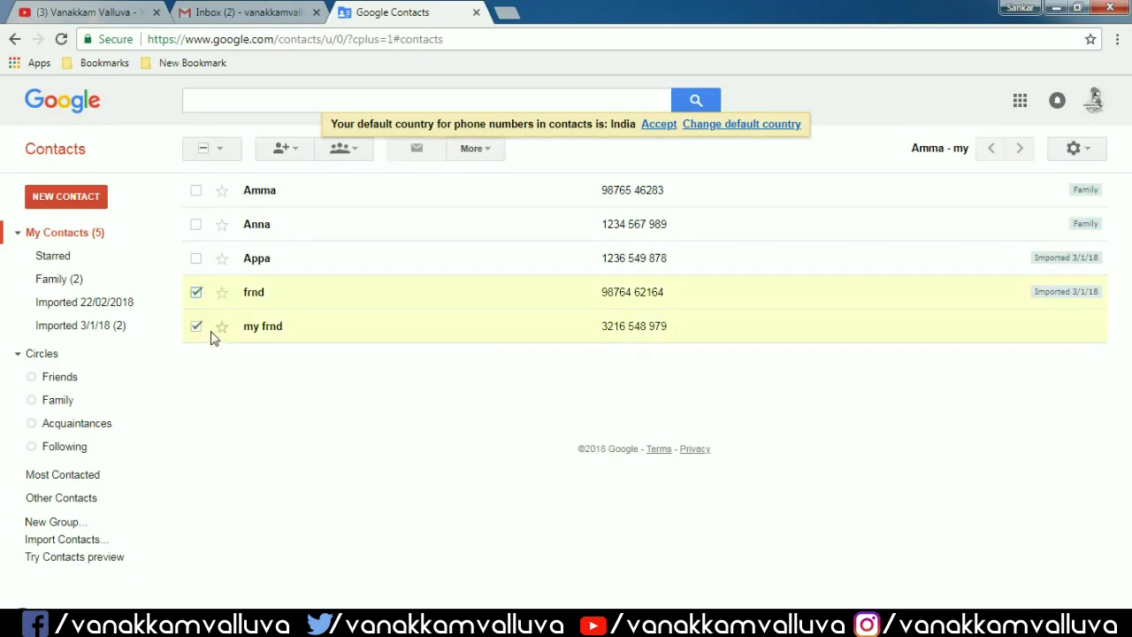
# - Create a new 'friends' group from the selected contacts
pyautogui.click(358, 150)
pyautogui.click(381, 371)
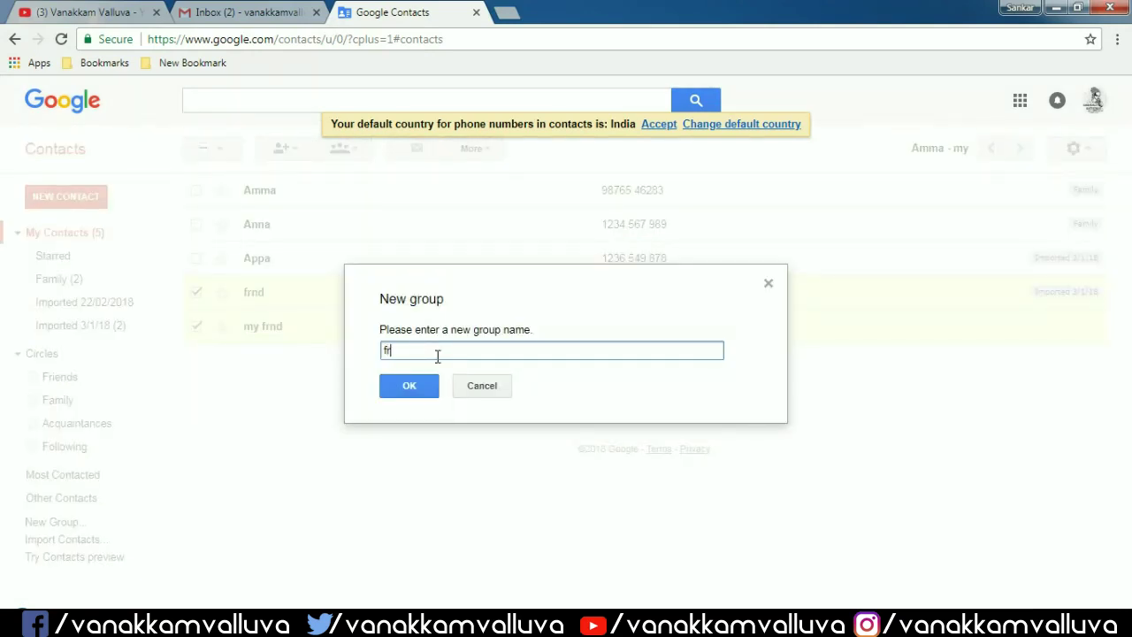
pyautogui.click(412, 385)
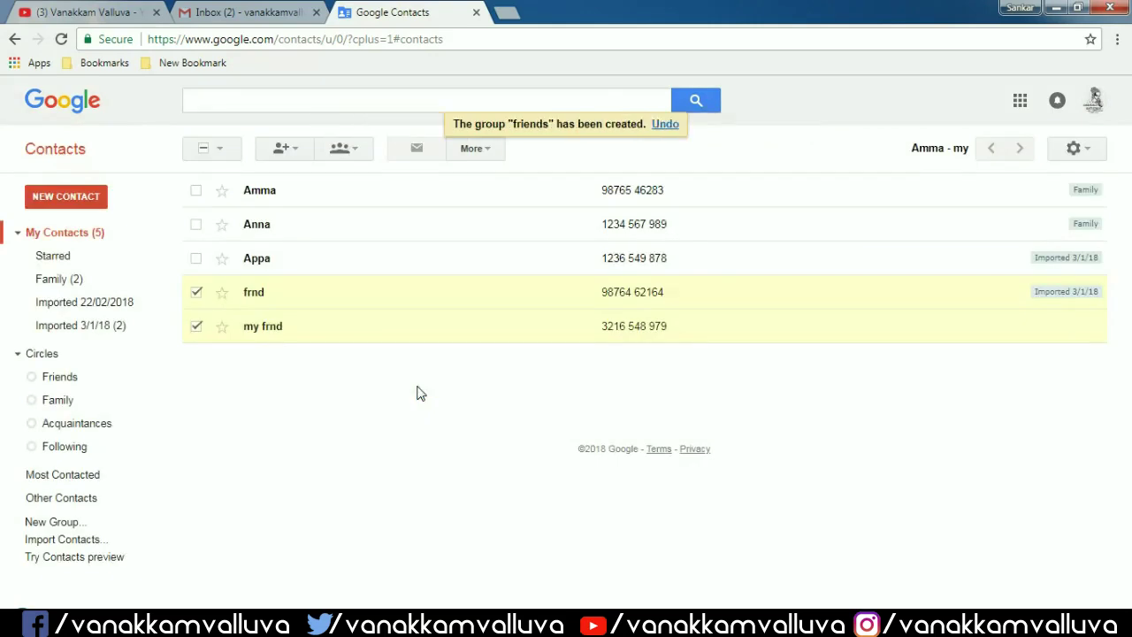
# - Remove frnd and my frnd from My Contacts and Imported 3/1/18, keeping them only in friends
pyautogui.click(68, 310)
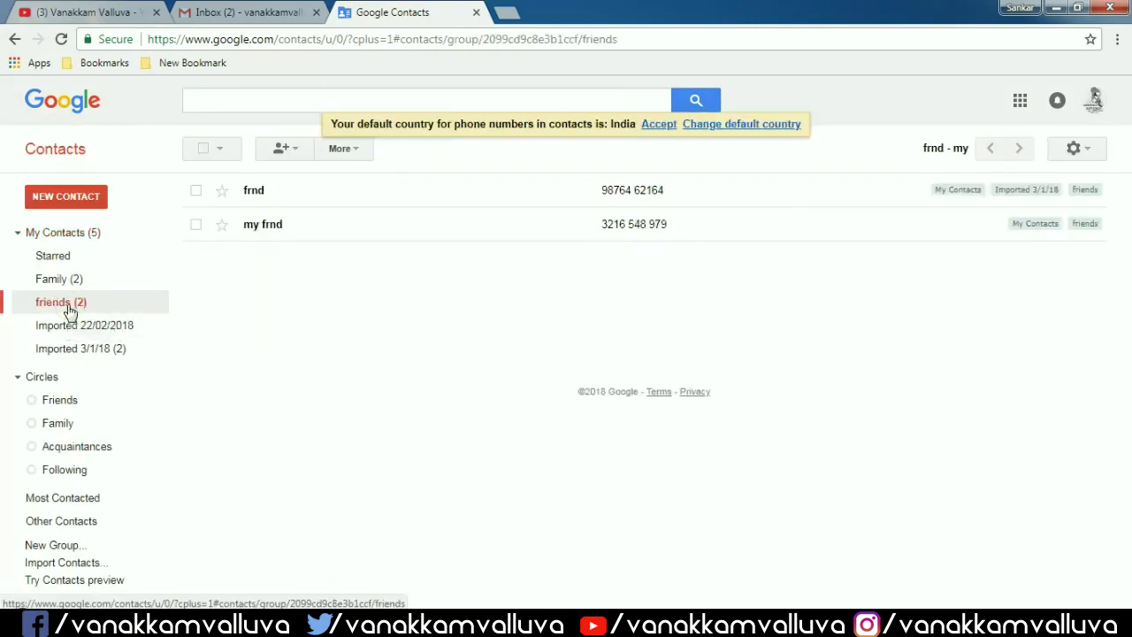
pyautogui.click(196, 190)
pyautogui.click(197, 224)
pyautogui.click(343, 148)
pyautogui.click(324, 200)
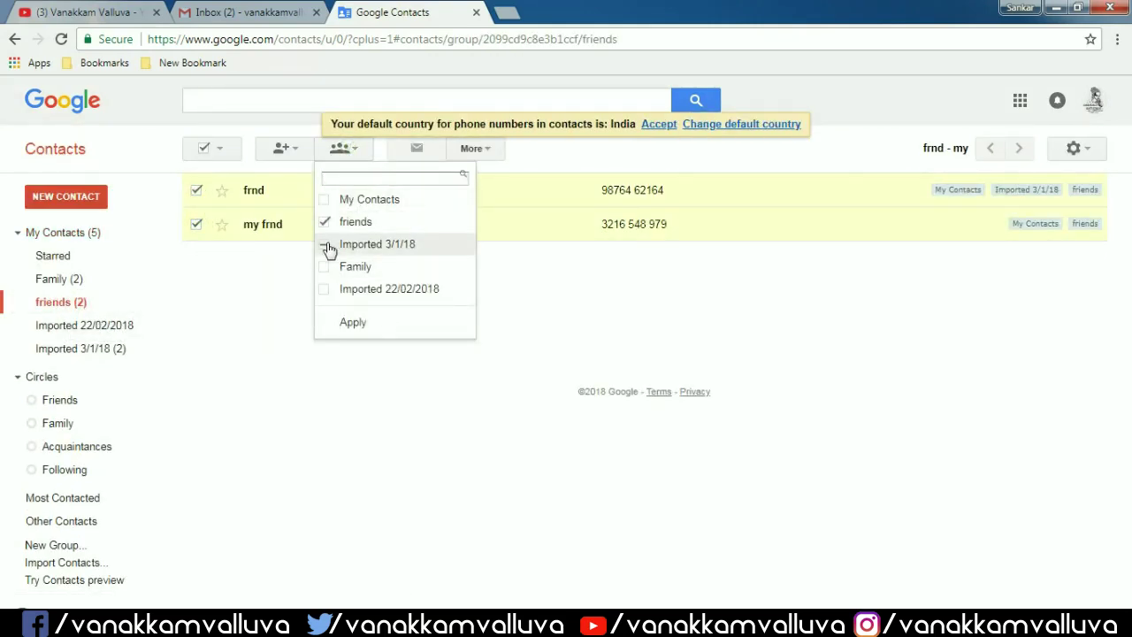
pyautogui.click(326, 245)
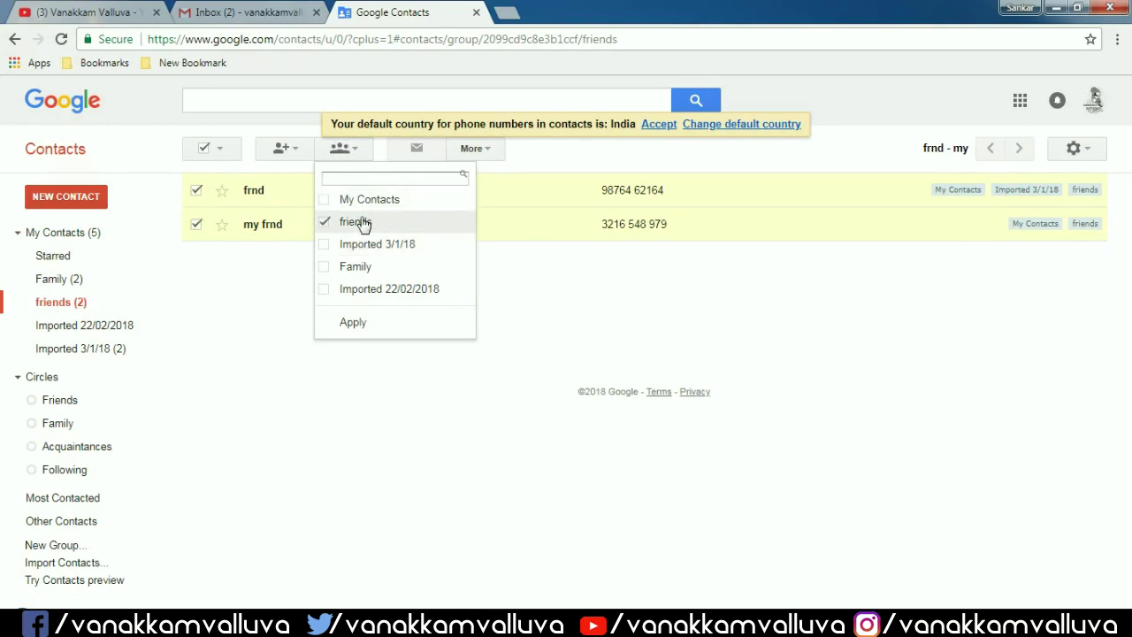
pyautogui.click(369, 324)
pyautogui.click(162, 239)
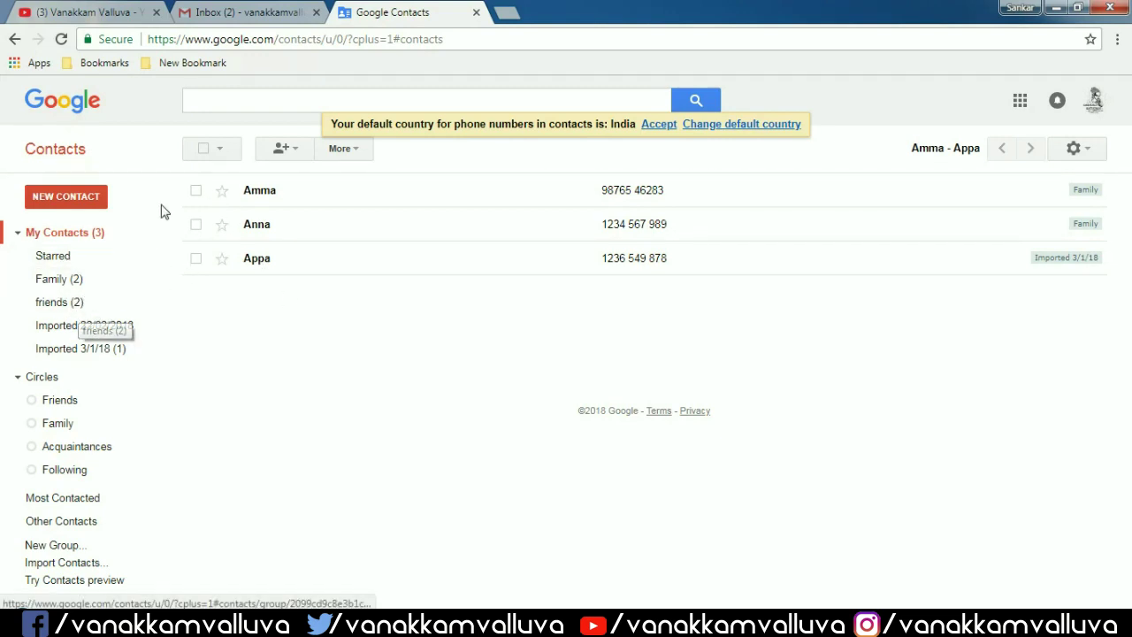
# - Export all five contacts in Google CSV format as google.csv
pyautogui.click(203, 149)
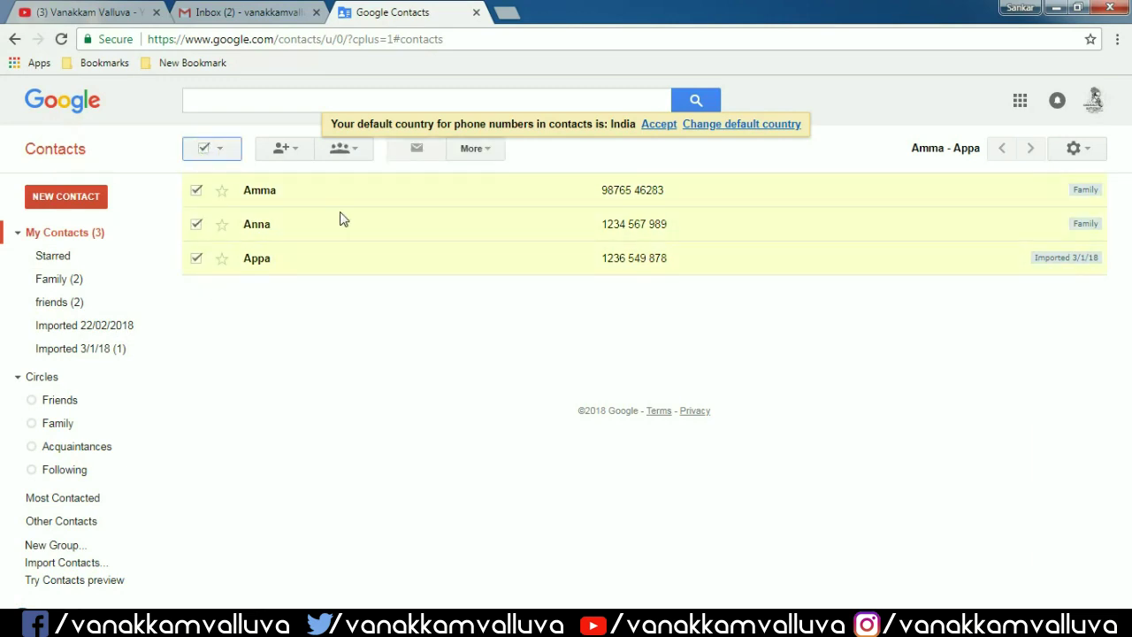
pyautogui.click(489, 150)
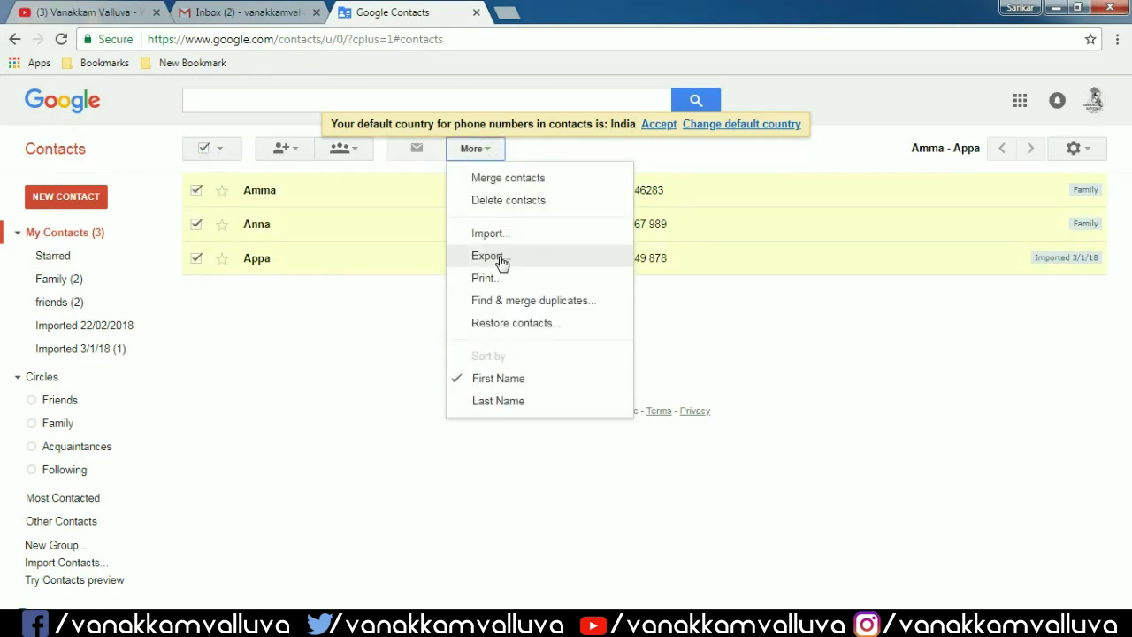
pyautogui.click(501, 263)
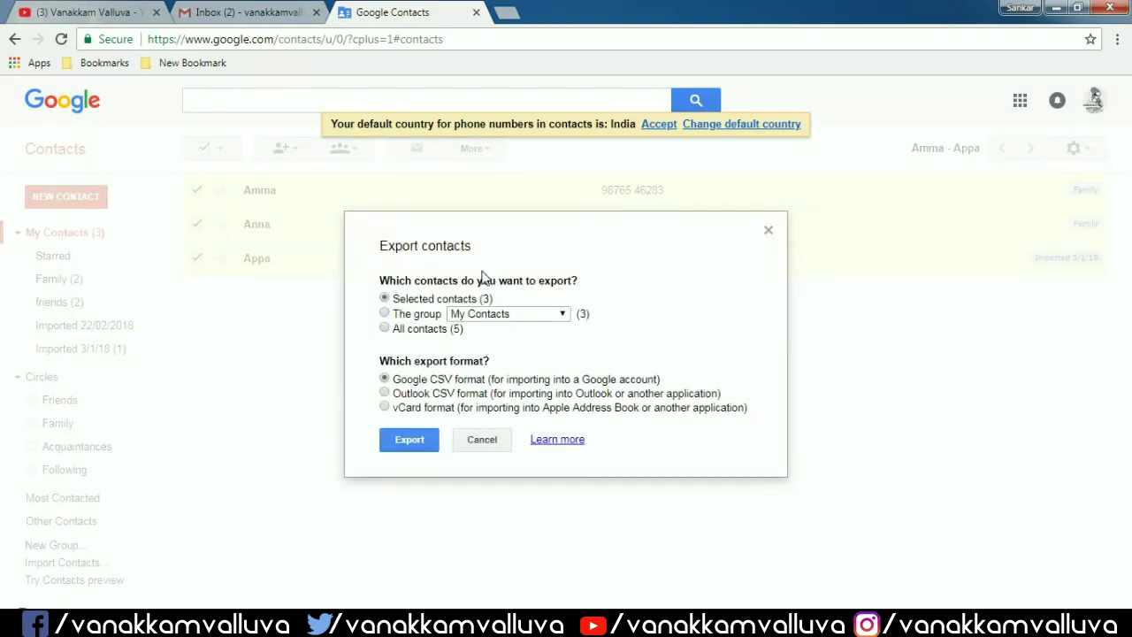
pyautogui.click(384, 313)
pyautogui.click(538, 316)
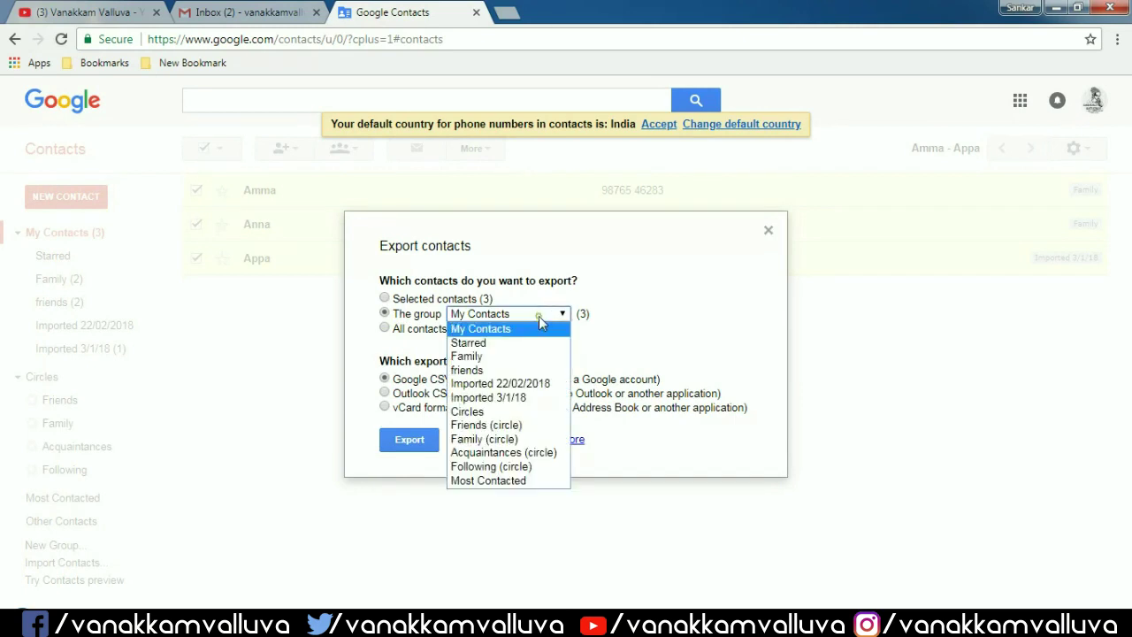
pyautogui.click(524, 318)
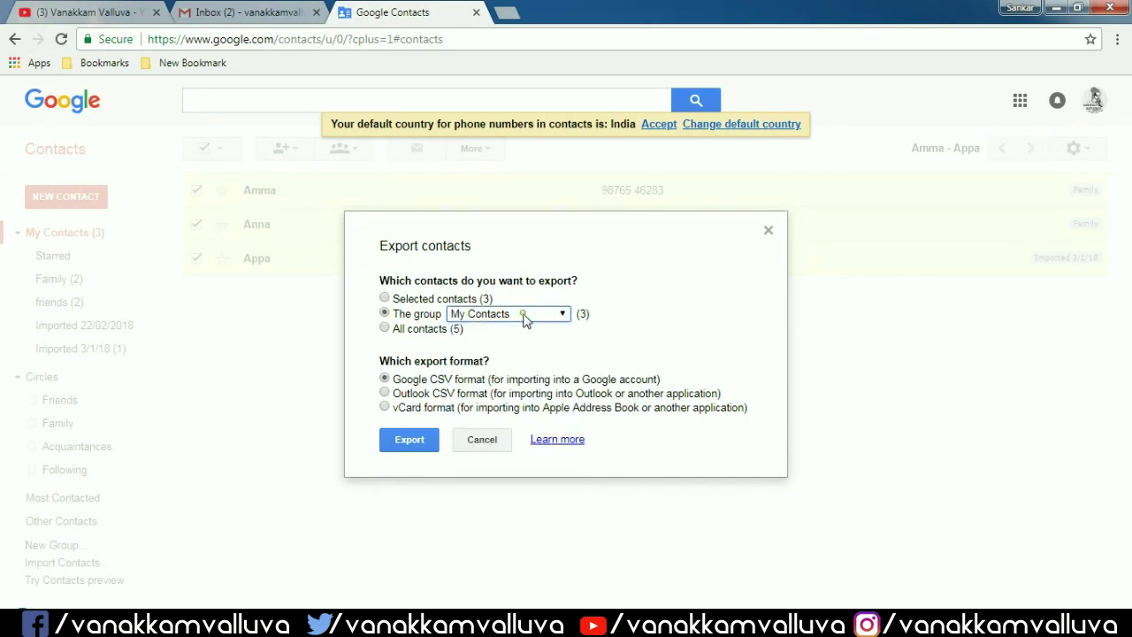
pyautogui.click(383, 328)
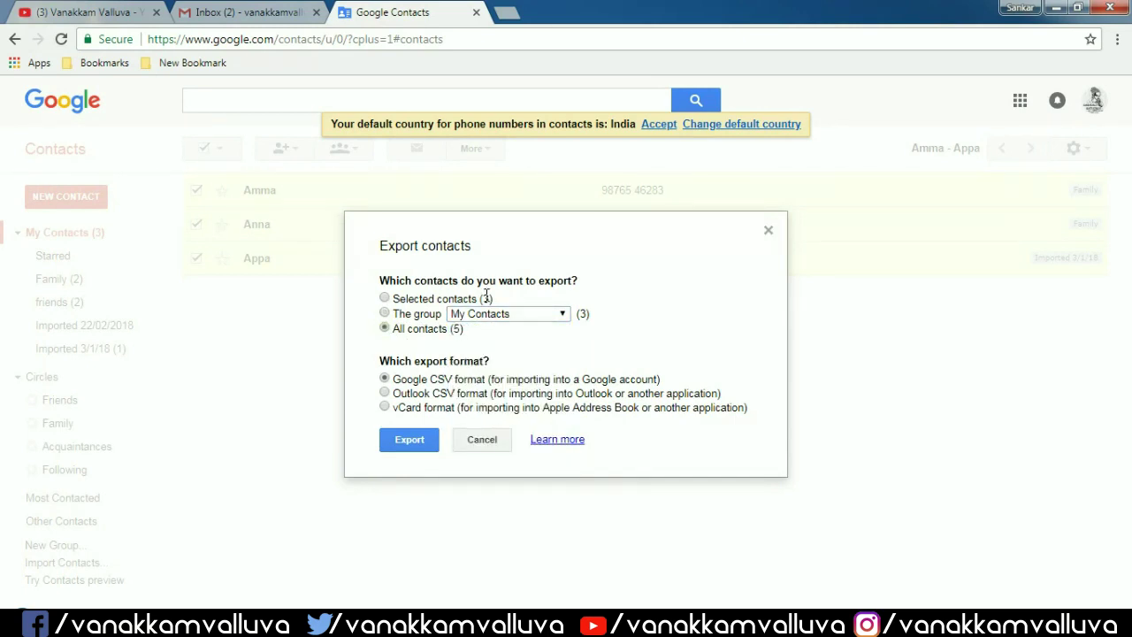
pyautogui.moveTo(481, 295); pyautogui.dragTo(494, 302)
pyautogui.click(394, 380)
pyautogui.moveTo(397, 379); pyautogui.dragTo(453, 407)
pyautogui.moveTo(405, 380); pyautogui.dragTo(482, 380)
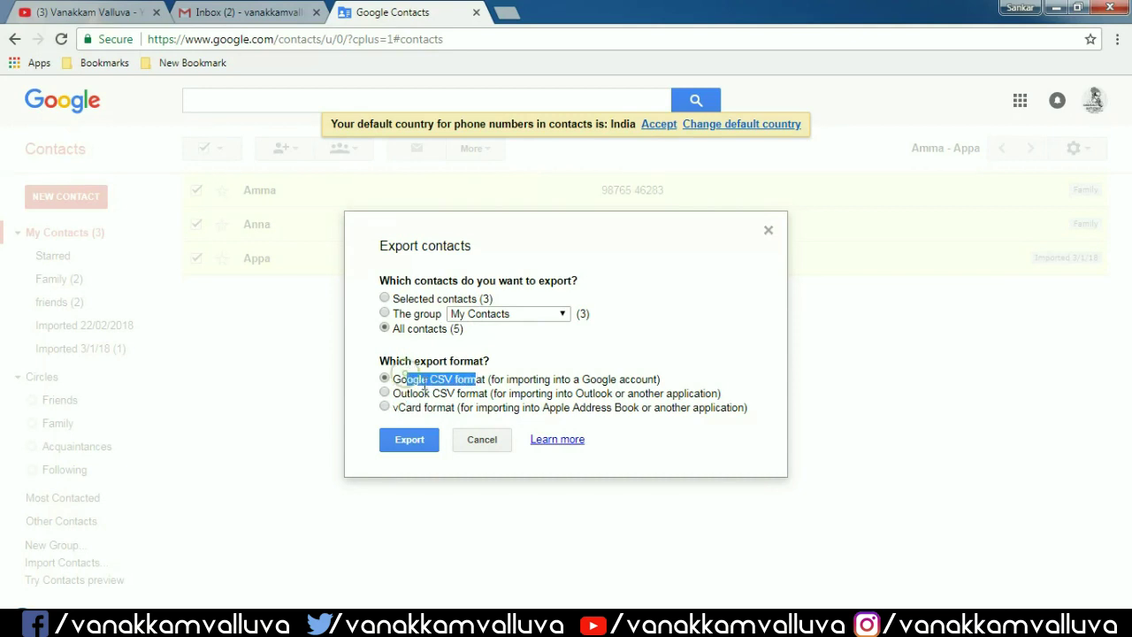
pyautogui.click(416, 442)
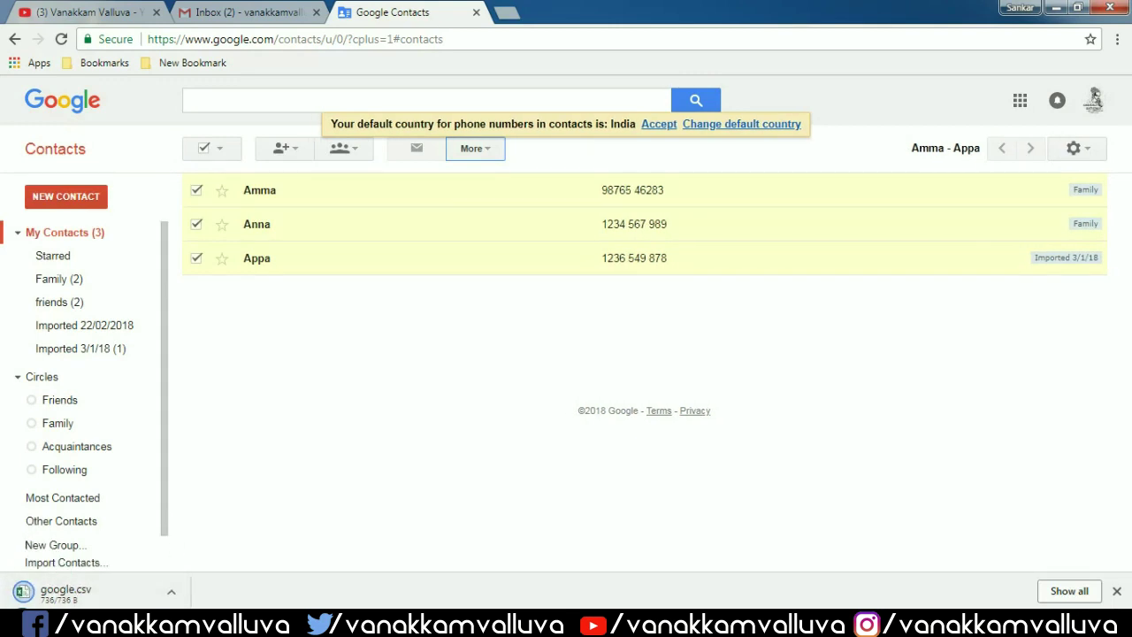
# - Show google.csv in its folder, then delete the three contacts in My Contacts
pyautogui.click(172, 592)
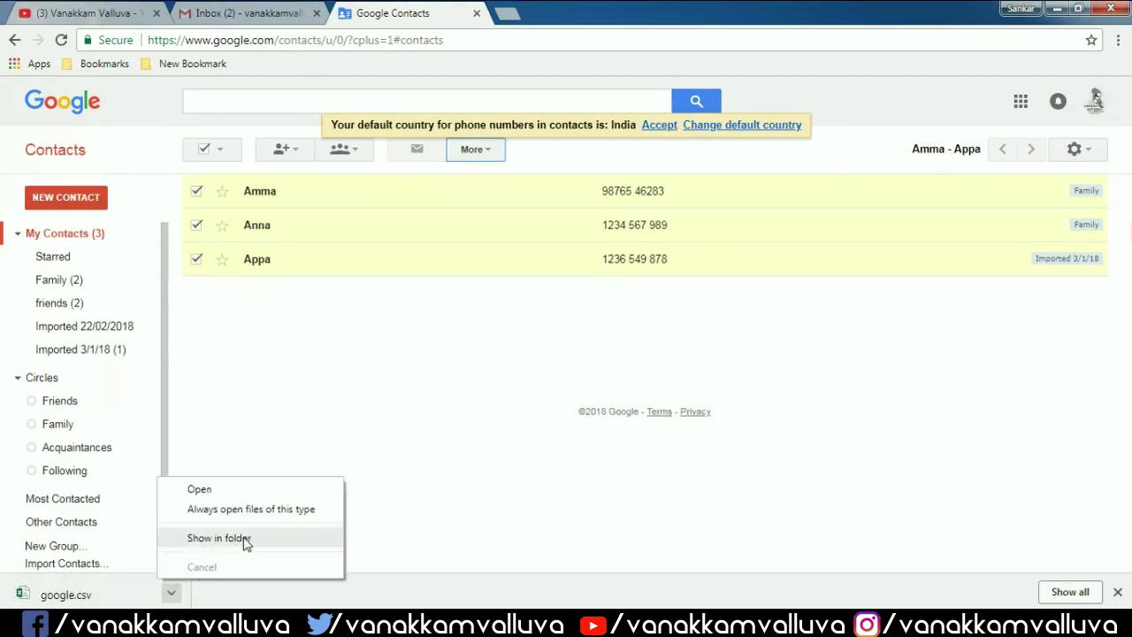
pyautogui.click(218, 537)
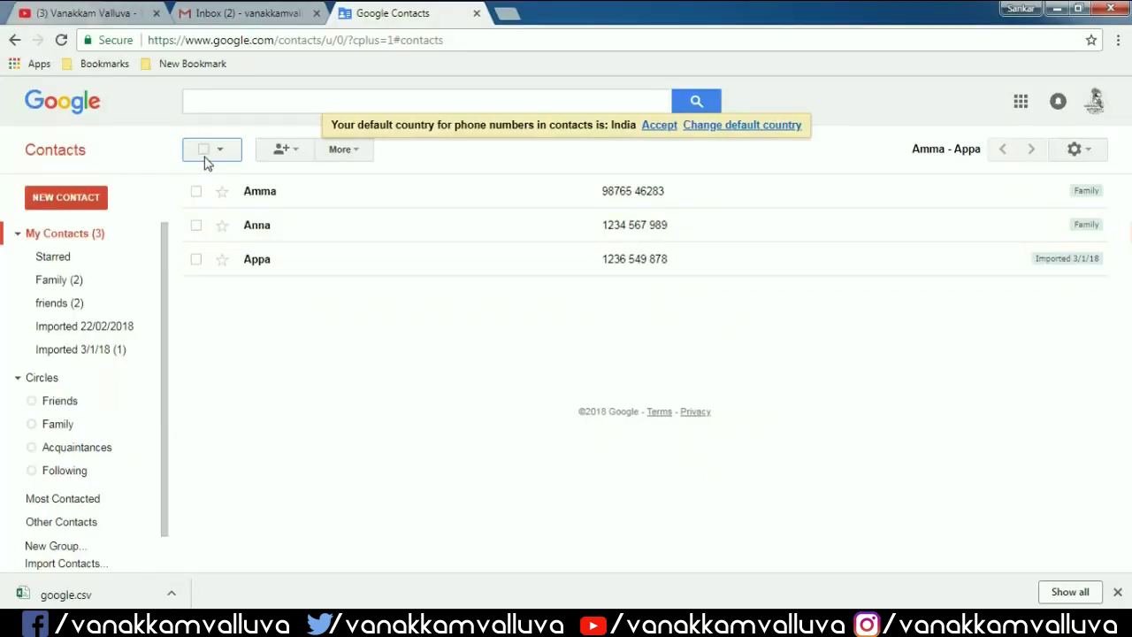
pyautogui.click(206, 152)
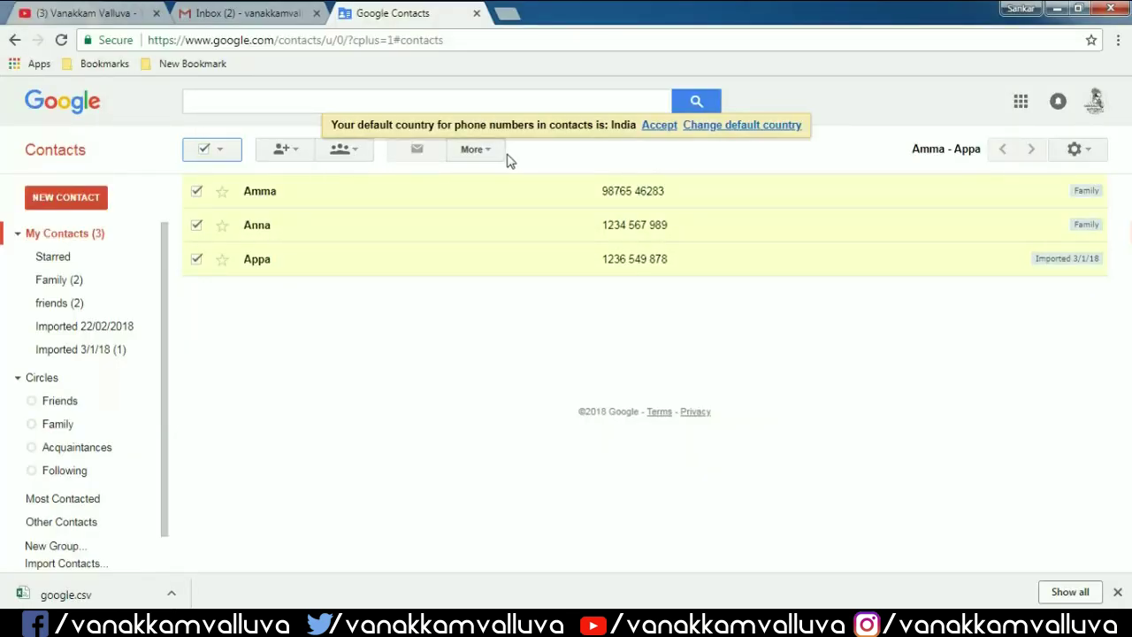
pyautogui.click(481, 150)
pyautogui.click(511, 205)
# - Delete the two contacts in the friends group, leaving My Contacts empty
pyautogui.click(95, 305)
pyautogui.click(491, 149)
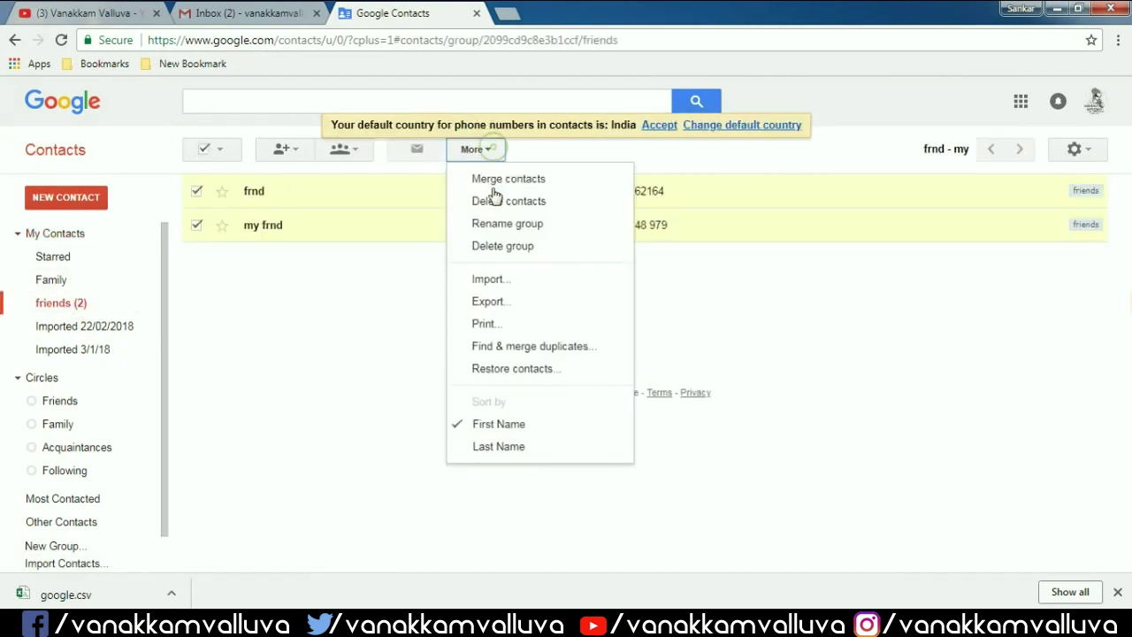
pyautogui.click(495, 201)
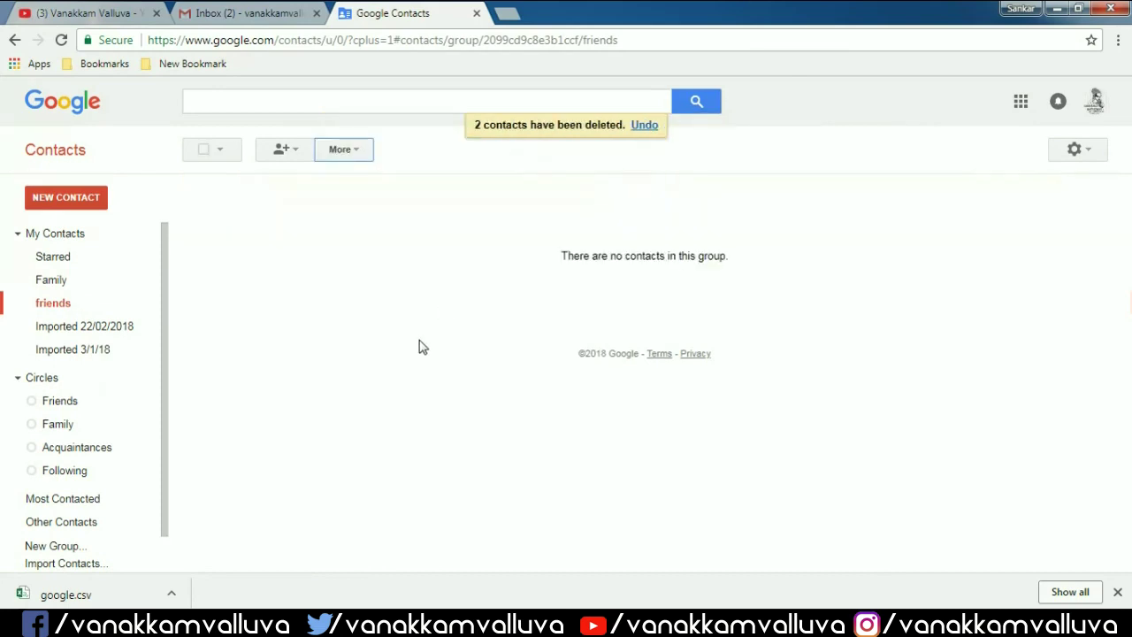
pyautogui.click(75, 235)
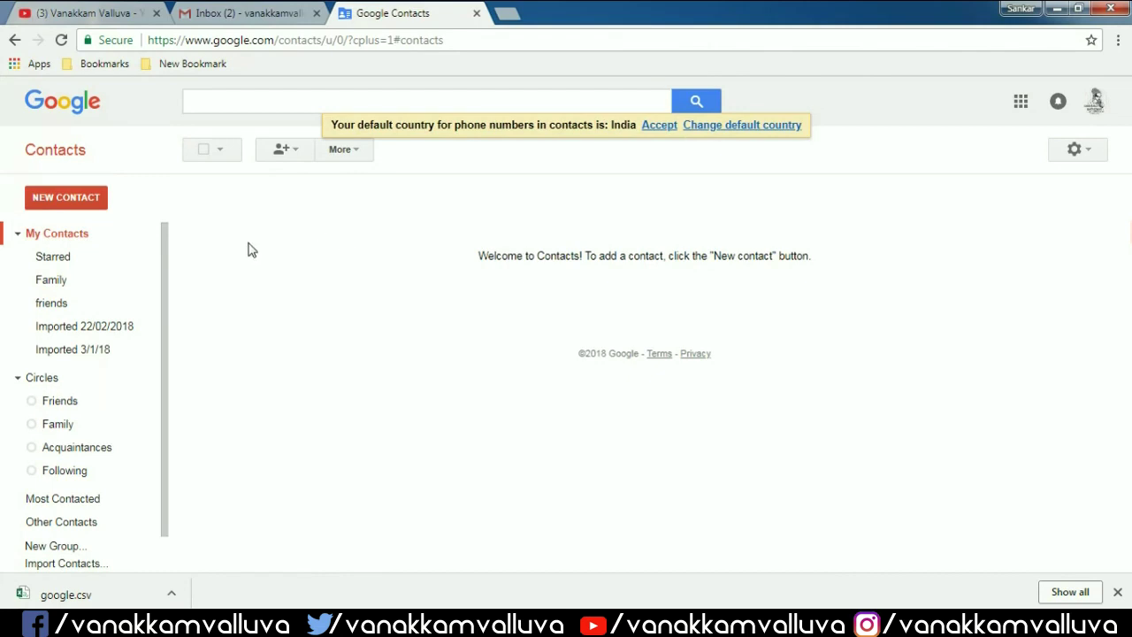
pyautogui.scroll(-1, 93, 451)
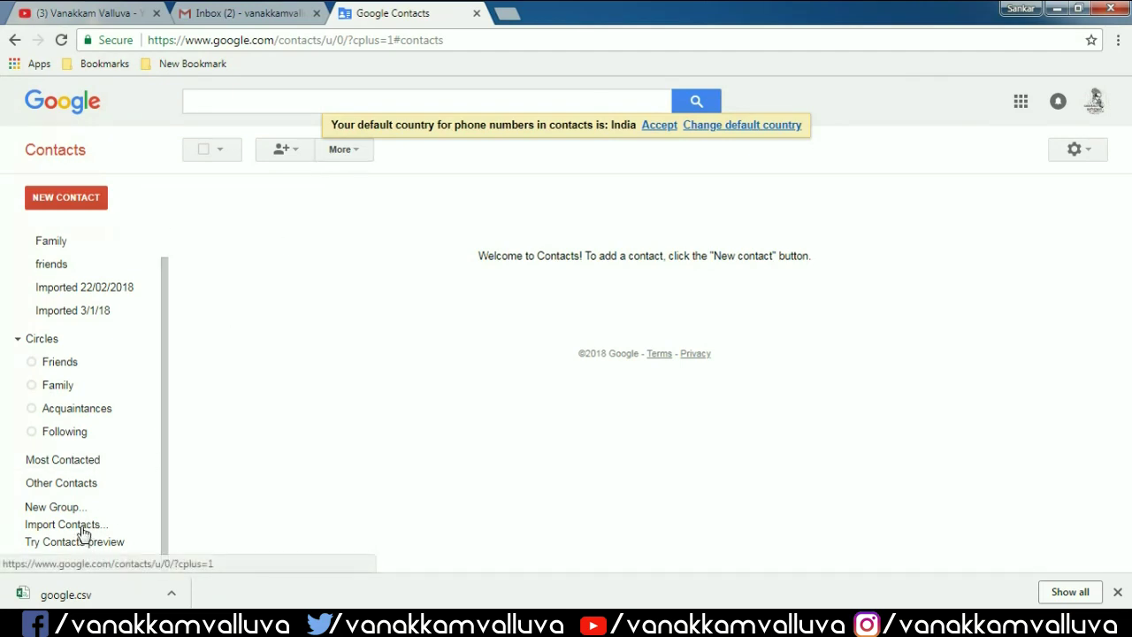
# - Import google.csv from Downloads back into Google Contacts
pyautogui.click(359, 150)
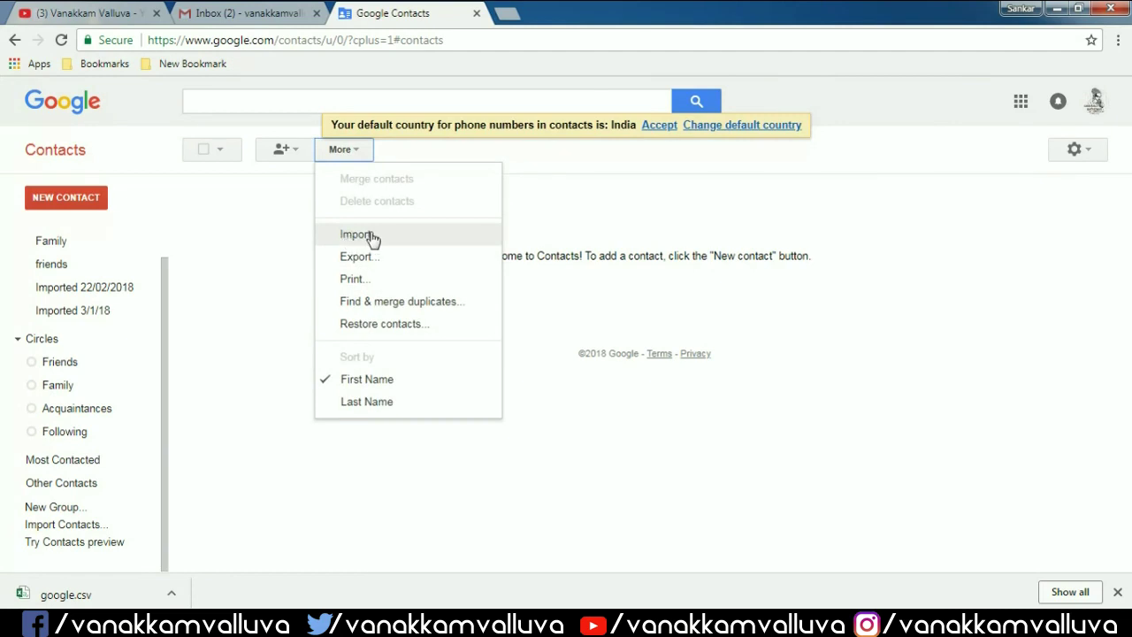
pyautogui.click(372, 237)
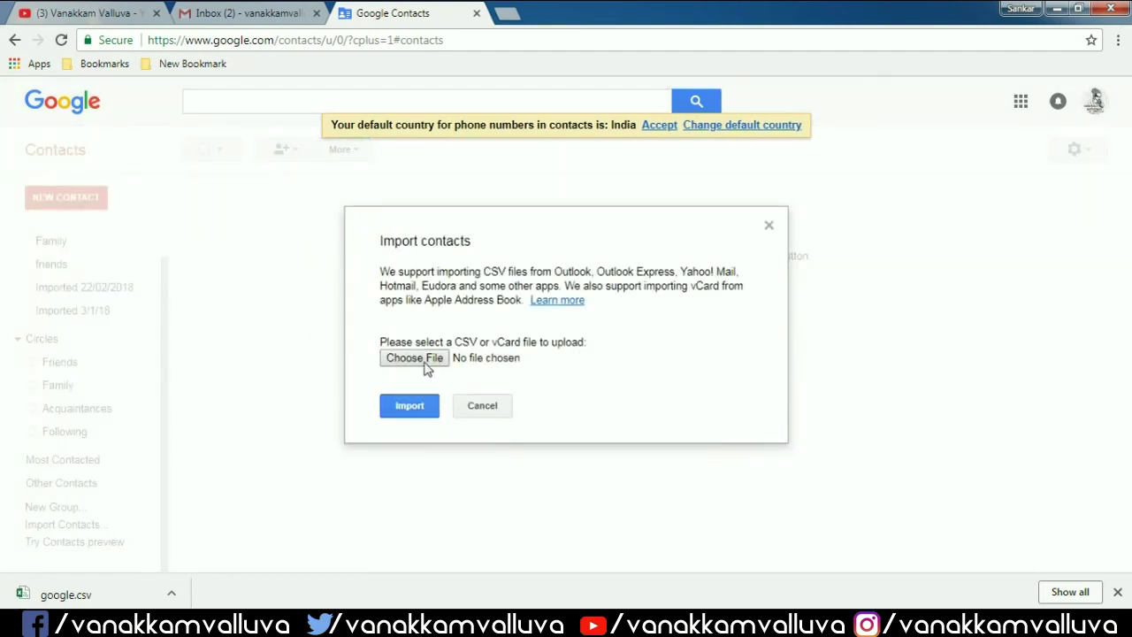
pyautogui.click(414, 358)
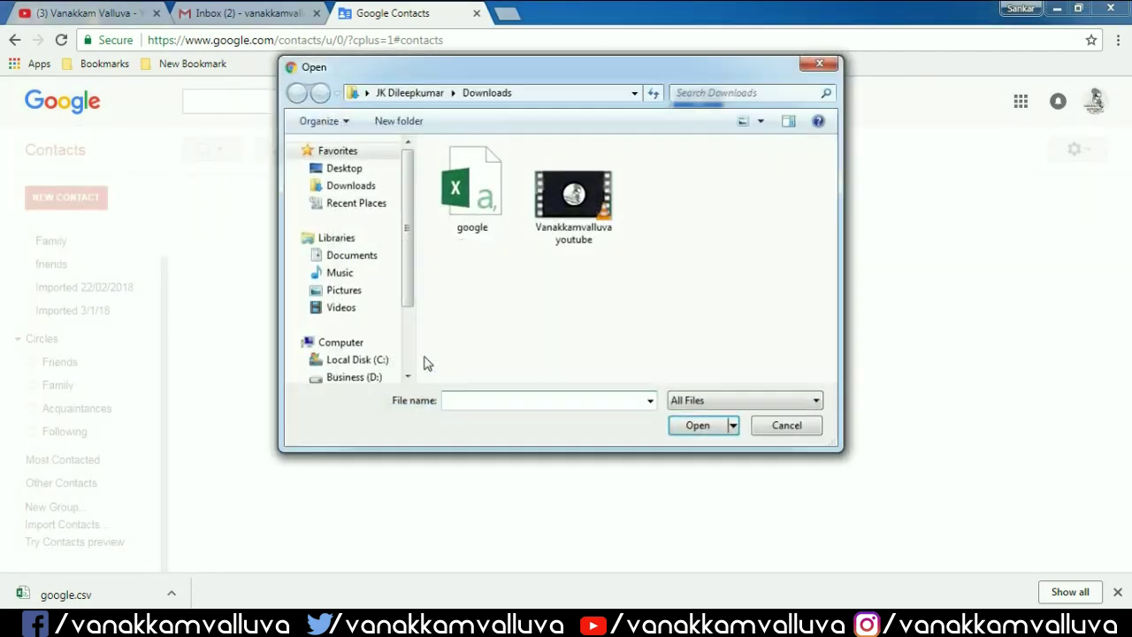
pyautogui.click(498, 184)
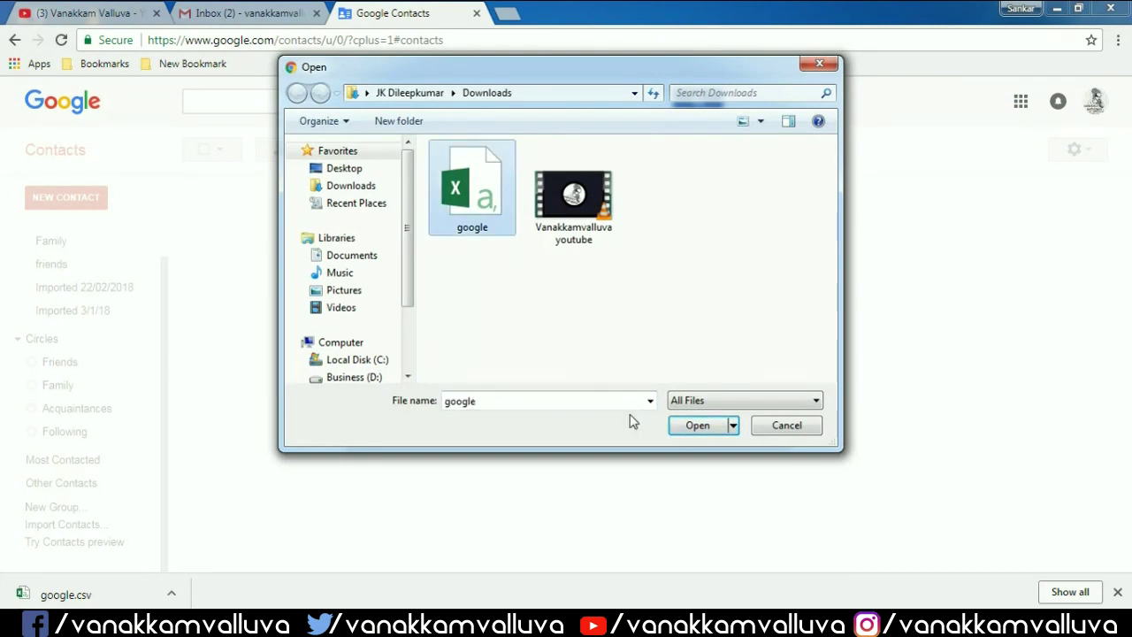
pyautogui.click(698, 425)
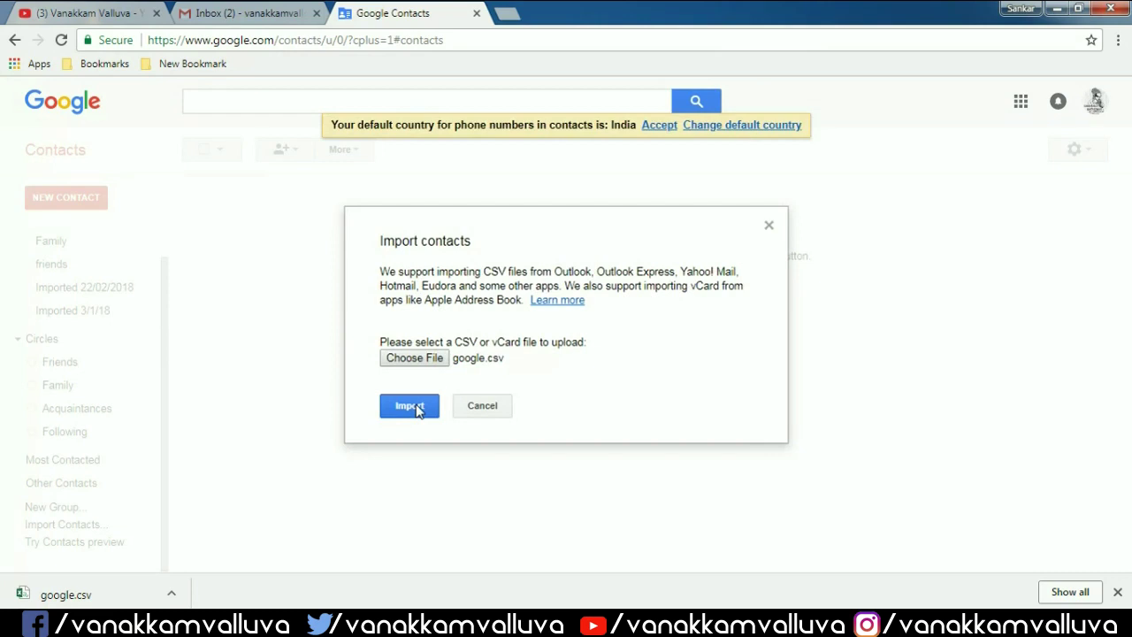
pyautogui.click(417, 408)
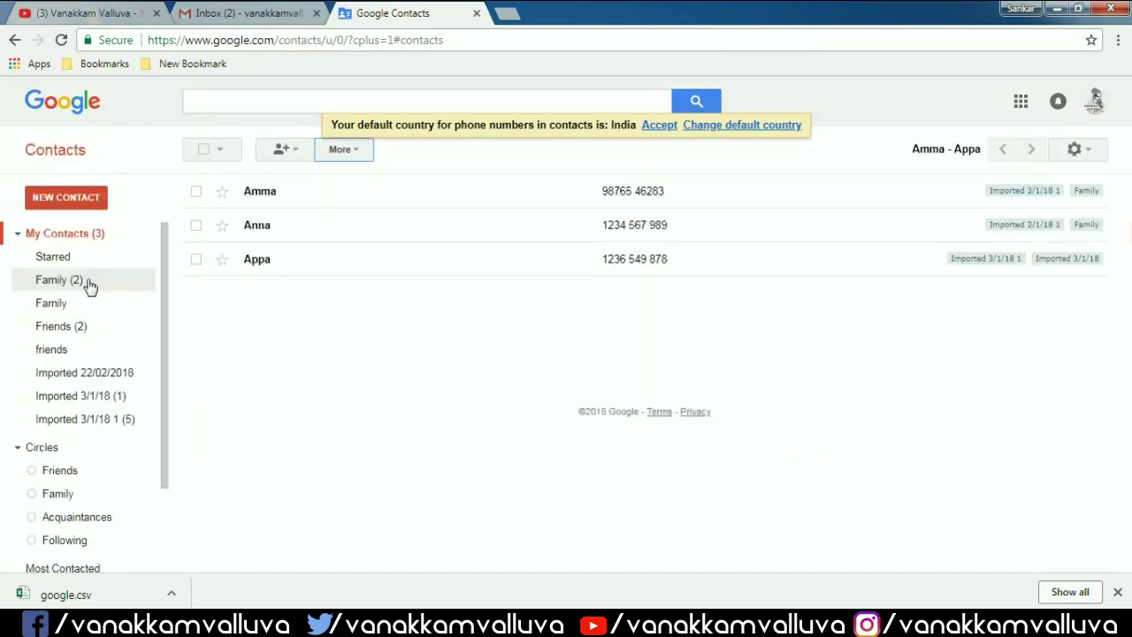
# - Check the restored Friends group and My Contacts, then switch to the YouTube tab
pyautogui.click(93, 327)
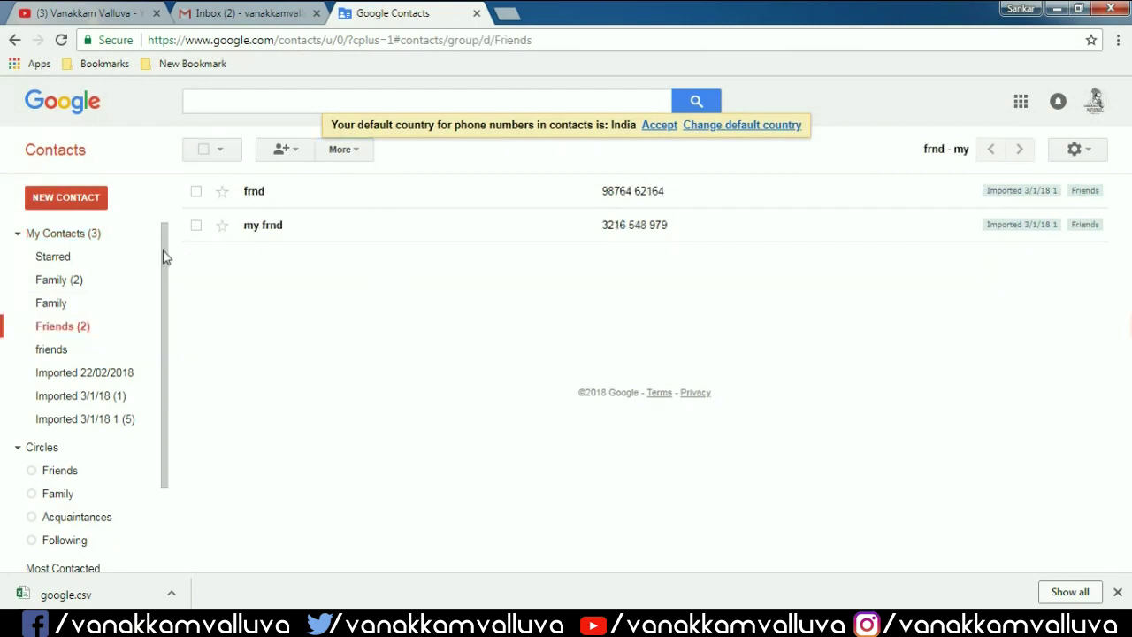
pyautogui.click(106, 235)
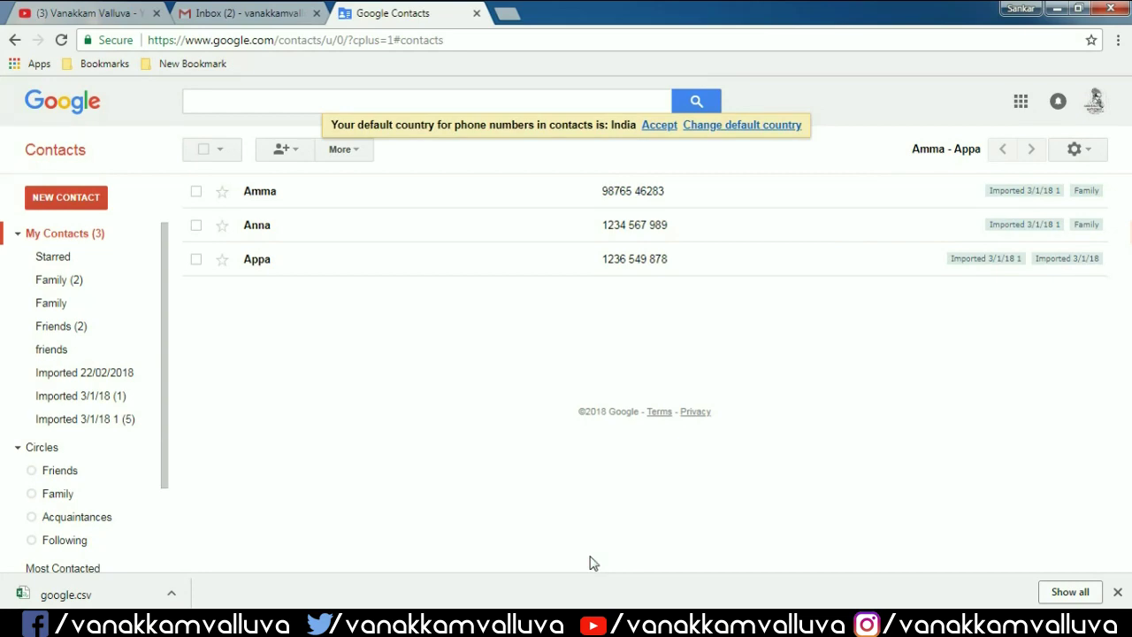
pyautogui.hotkey('ctrl', '1')
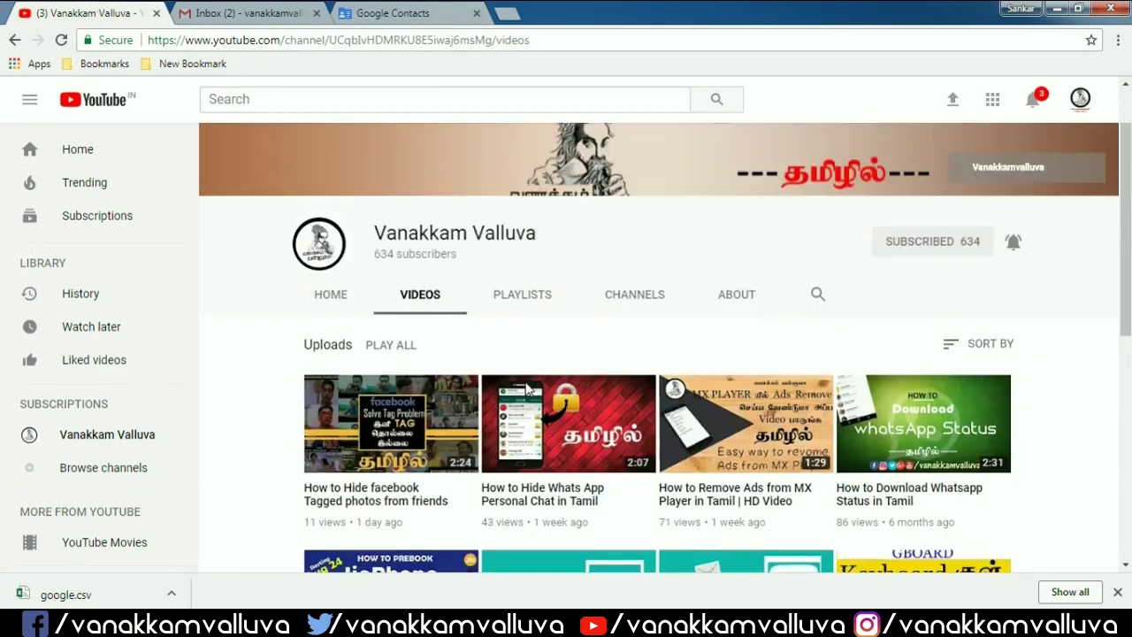